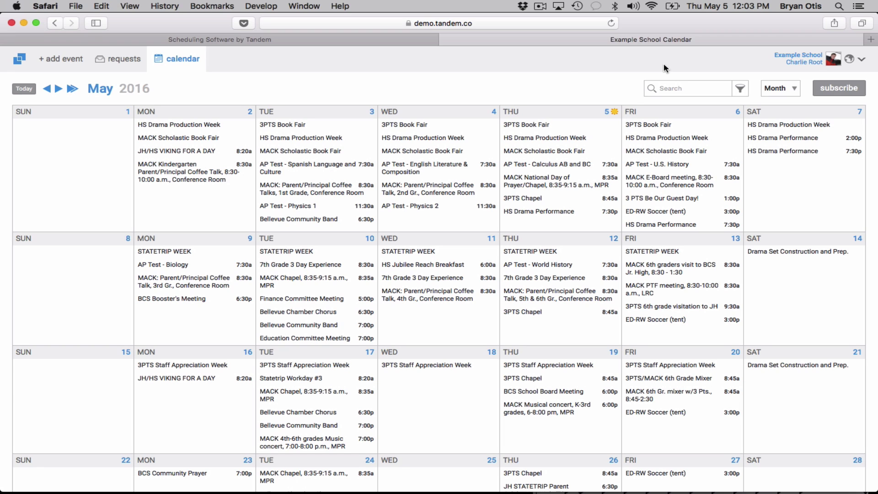
- View the fields on Tandem's sign-up form, then return to the Example School calendar
mouse_move(567, 159)
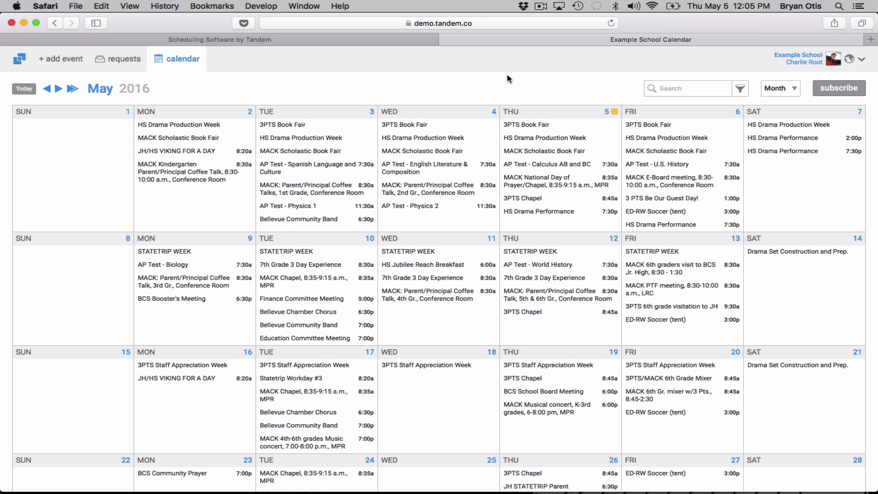
left_click(362, 40)
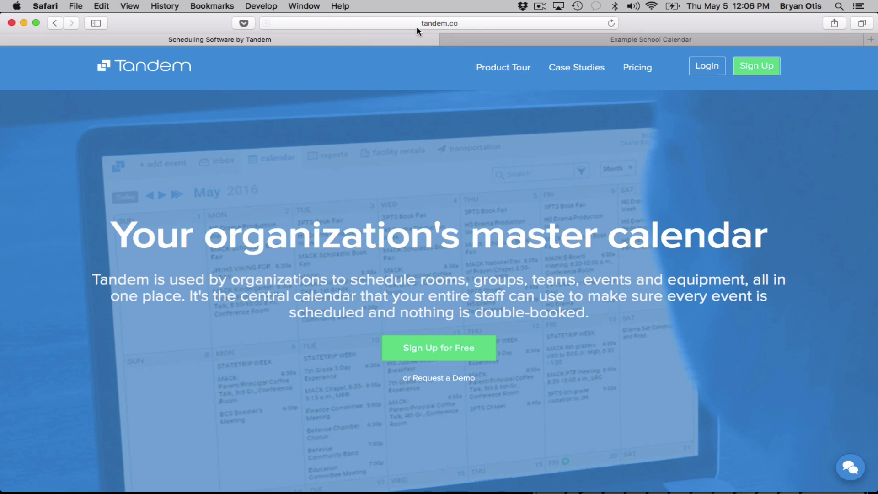
left_click(767, 68)
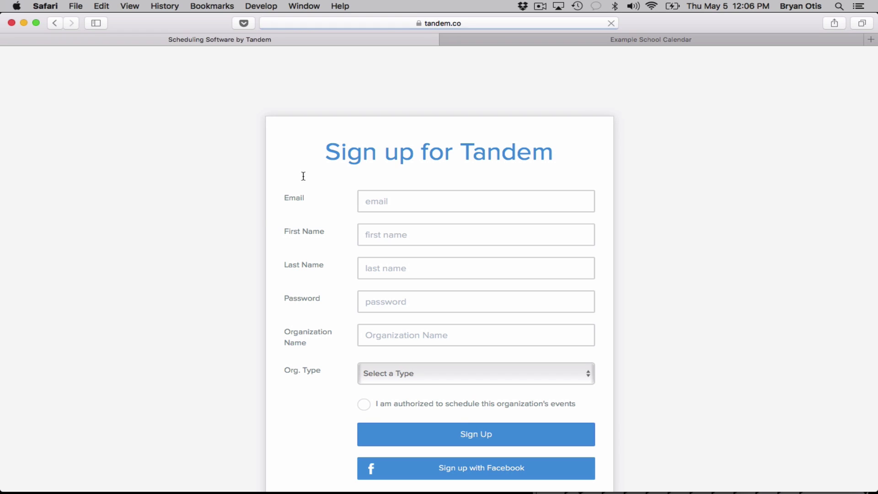
scroll(255, 335, "down", 1)
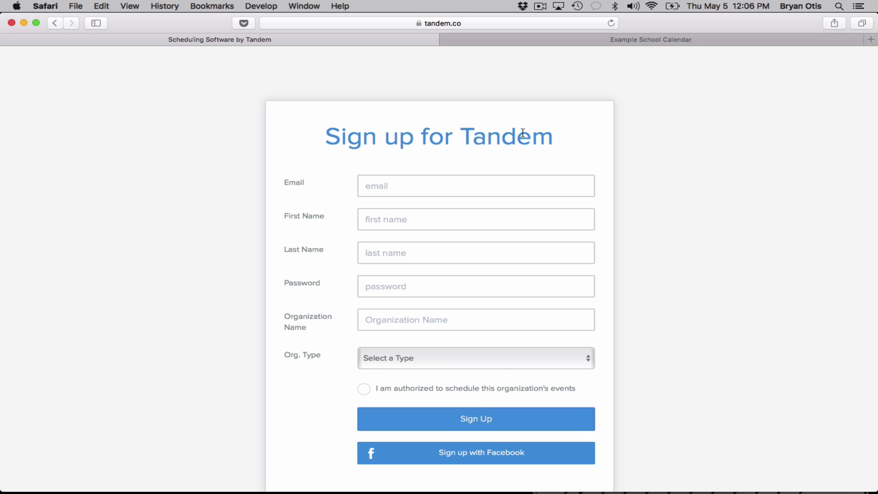
left_click(536, 39)
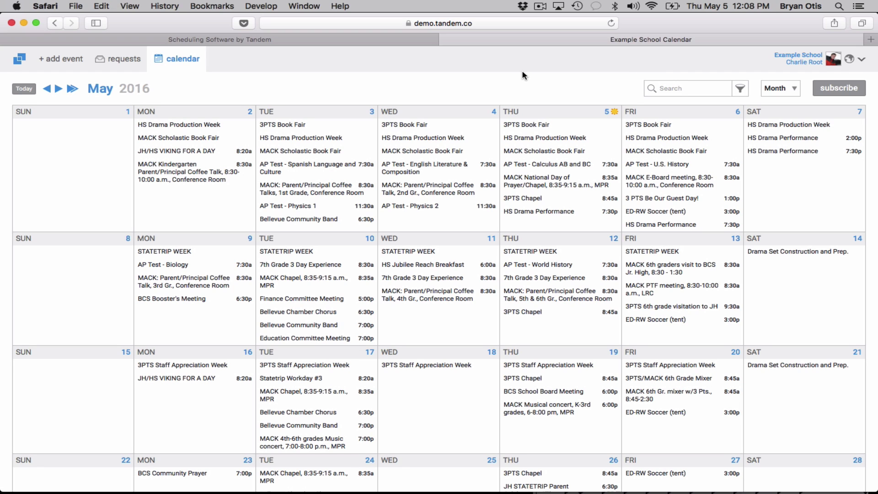
left_click(328, 37)
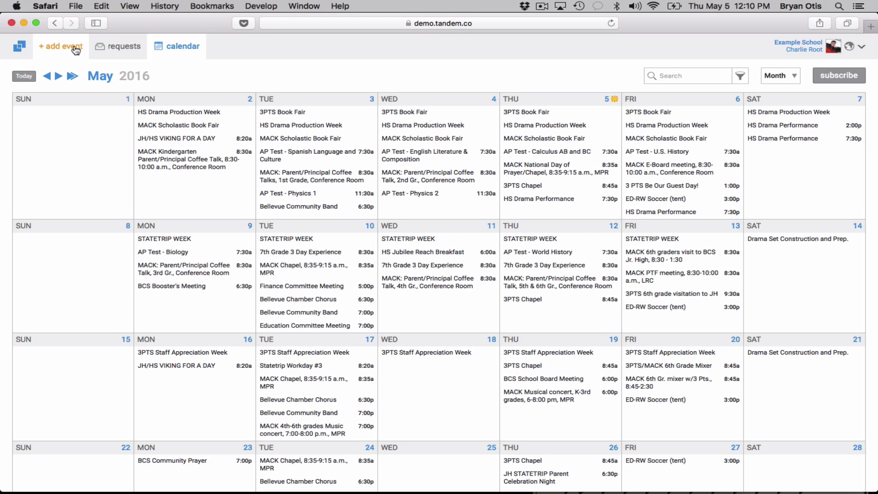
- Look over the new event form, the requests inbox and the May 2016 month calendar
left_click(46, 49)
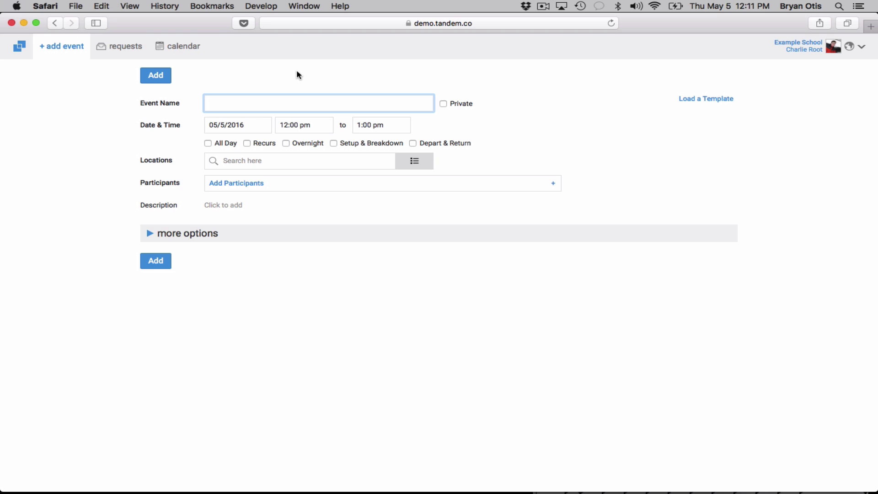
left_click(142, 58)
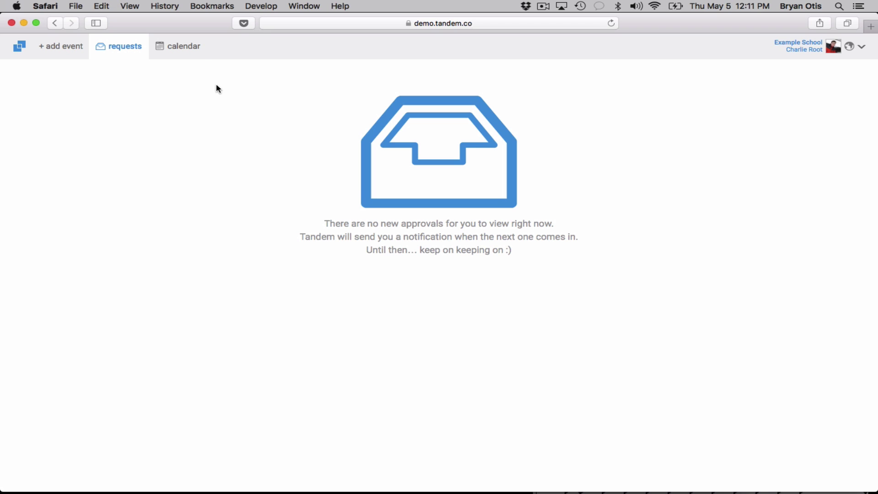
left_click(190, 53)
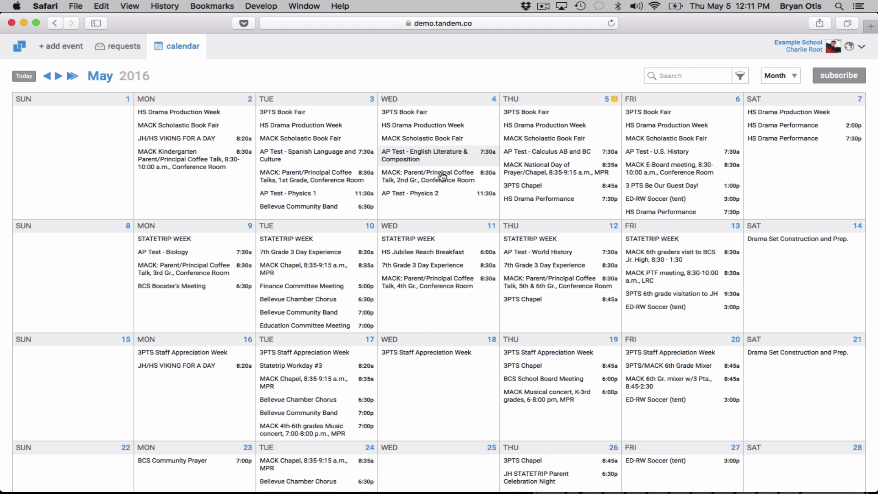
scroll(431, 229, "down", 1)
scroll(432, 228, "up", 1)
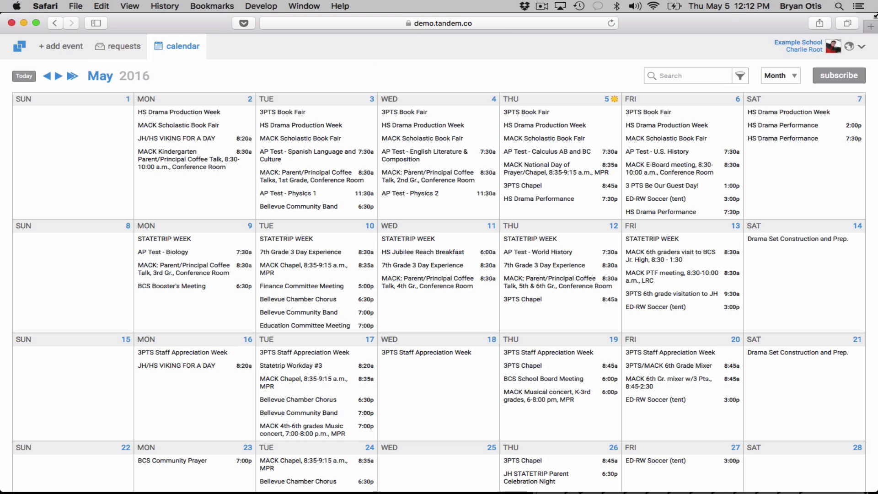
- Open the My Organization page and look through its settings sections
left_click(802, 52)
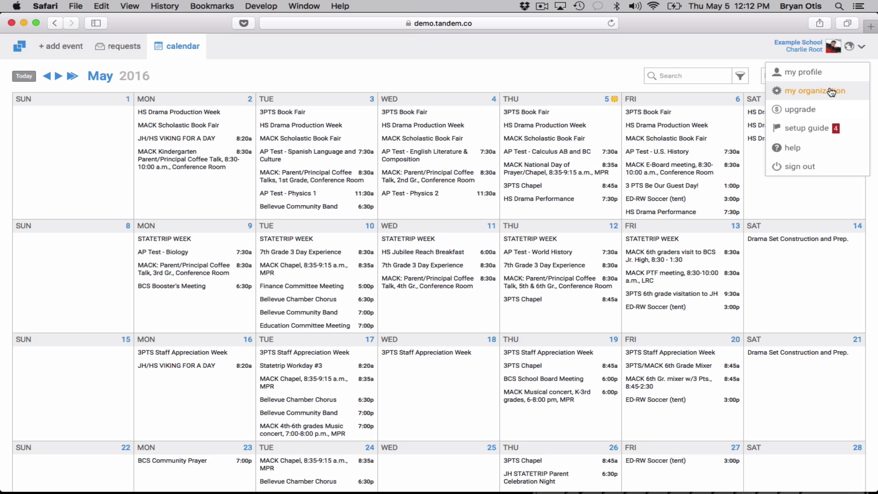
left_click(802, 91)
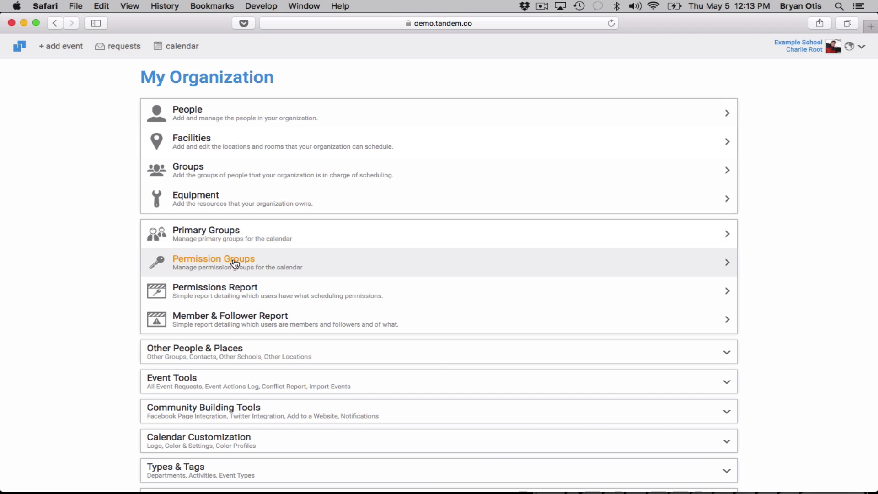
scroll(247, 418, "down", 3)
scroll(245, 415, "down", 2)
scroll(245, 415, "up", 5)
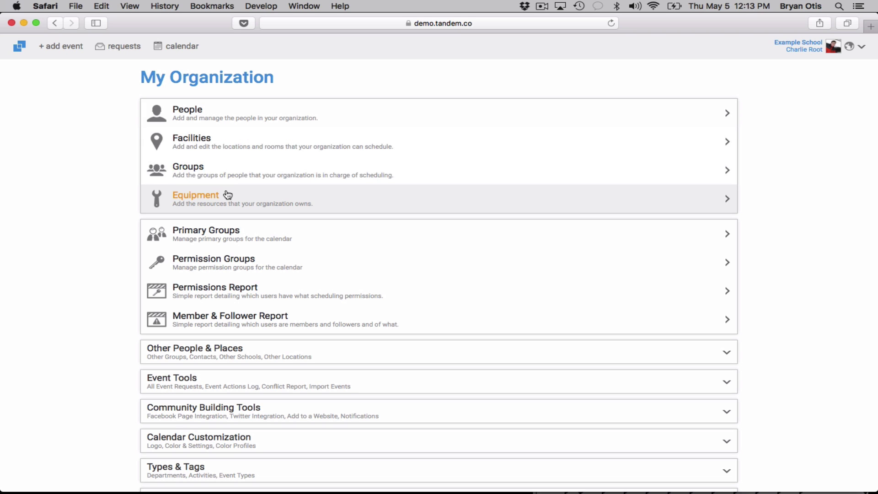
- Open the Add Staff form from the organization's People list and read the description of the Admin user type
left_click(220, 120)
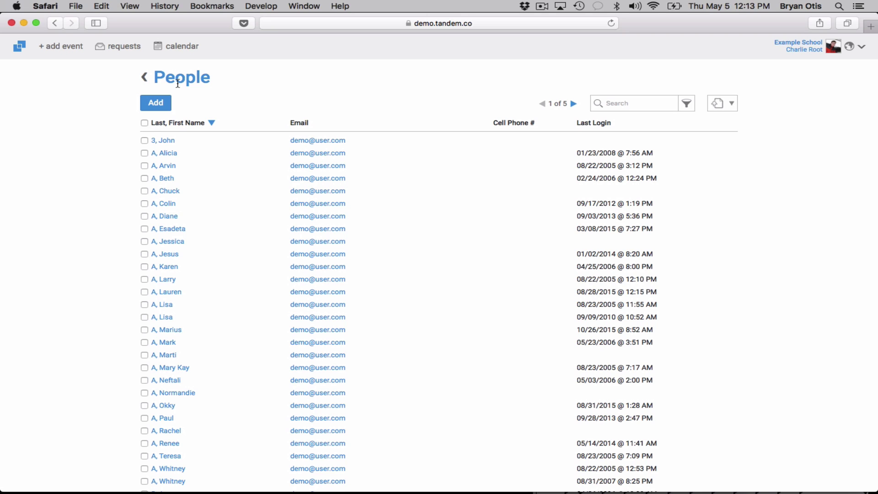
left_click(155, 104)
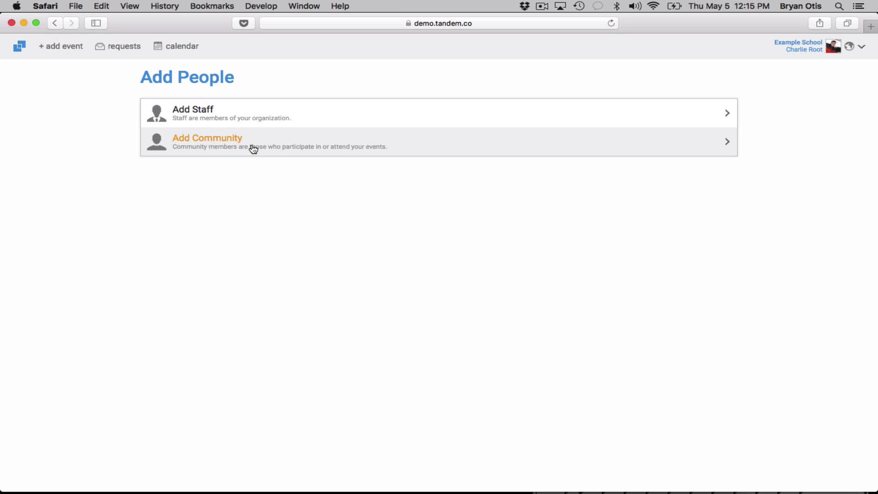
left_click(222, 124)
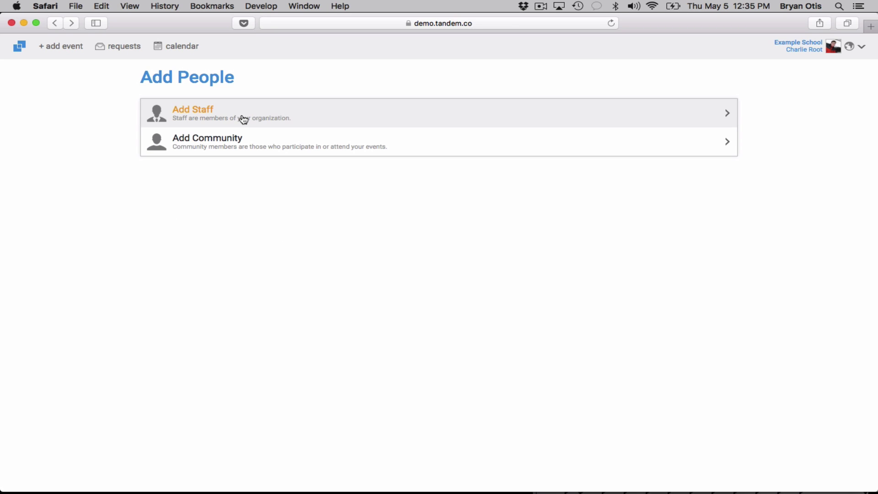
left_click(244, 119)
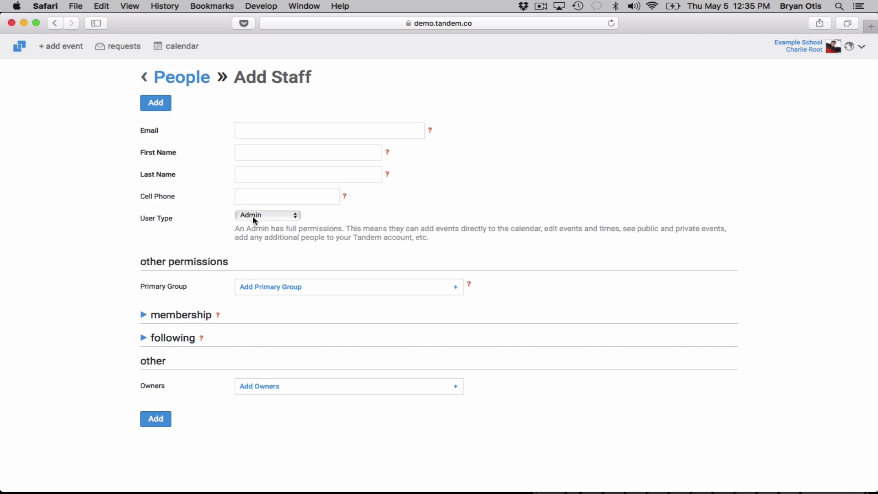
left_click_drag(235, 229, 338, 229)
left_click(338, 228)
- Set the staff member's user type to Scheduler and give them scheduling permission for the Clyde Hill B104 facility
left_click(271, 218)
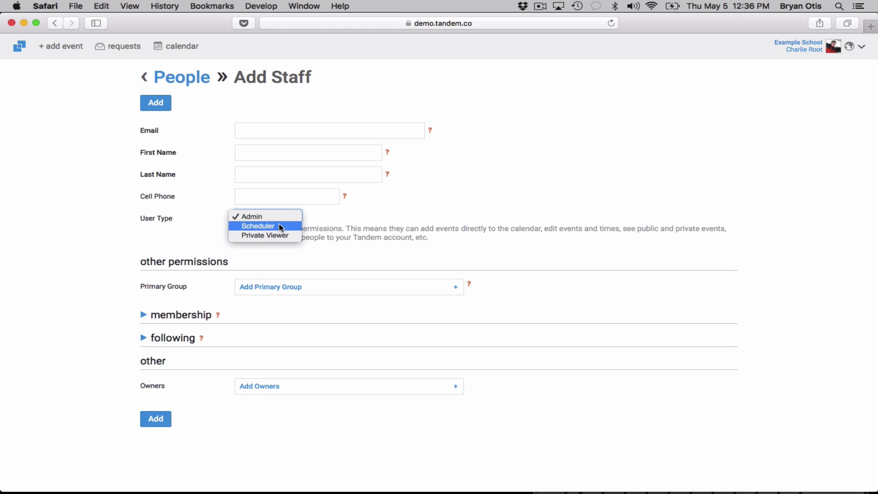
left_click(280, 226)
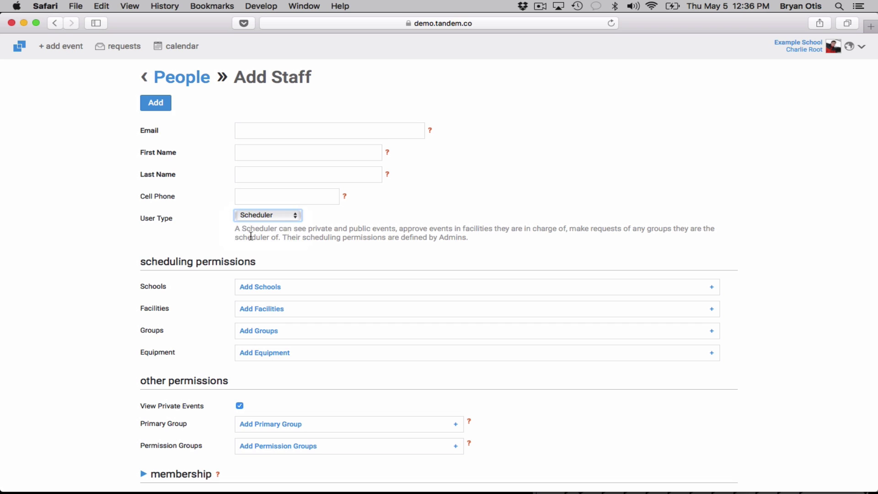
scroll(147, 346, "down", 1)
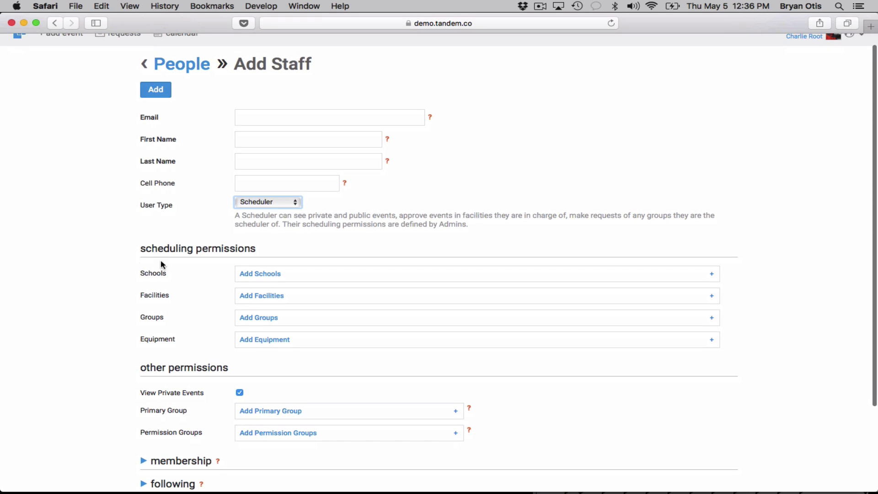
left_click(270, 297)
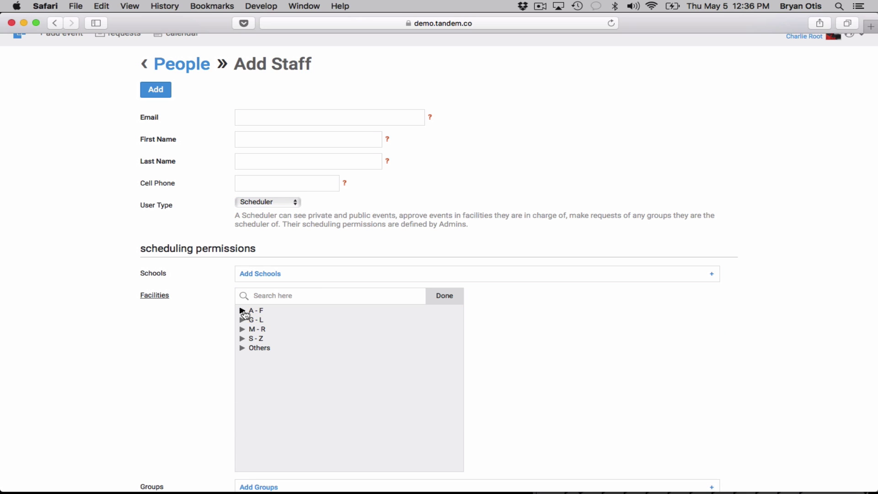
left_click(241, 310)
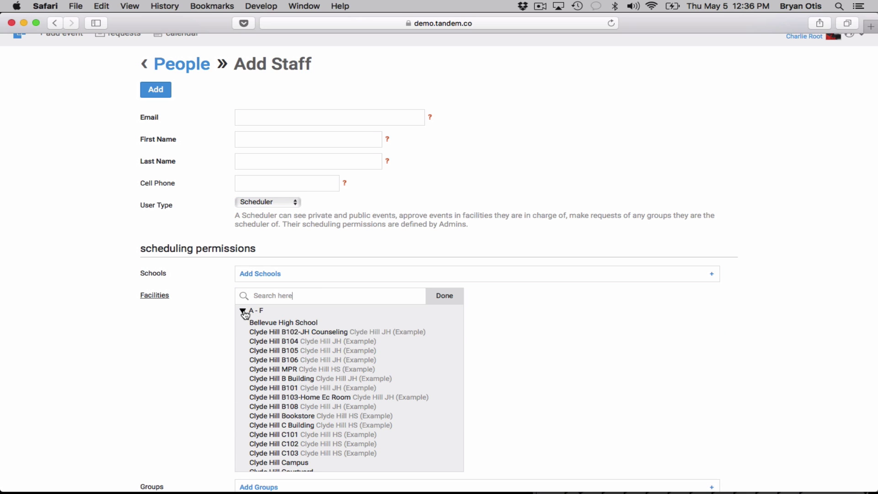
left_click(298, 343)
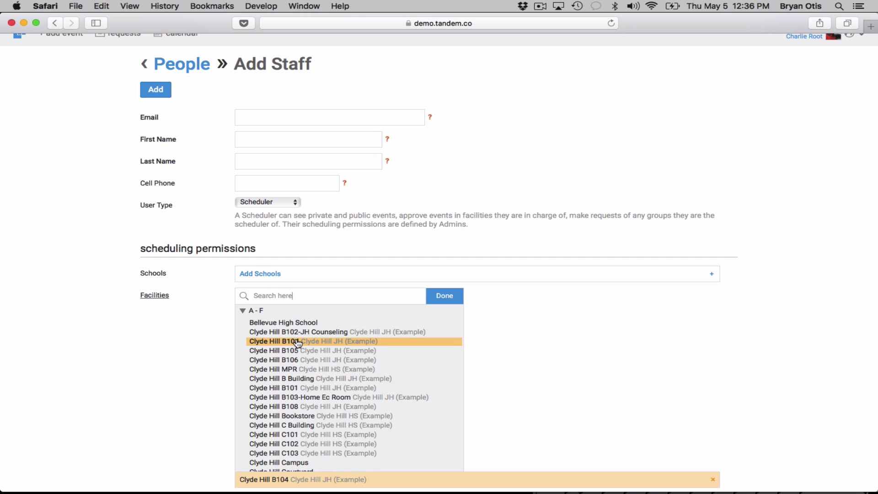
left_click(447, 296)
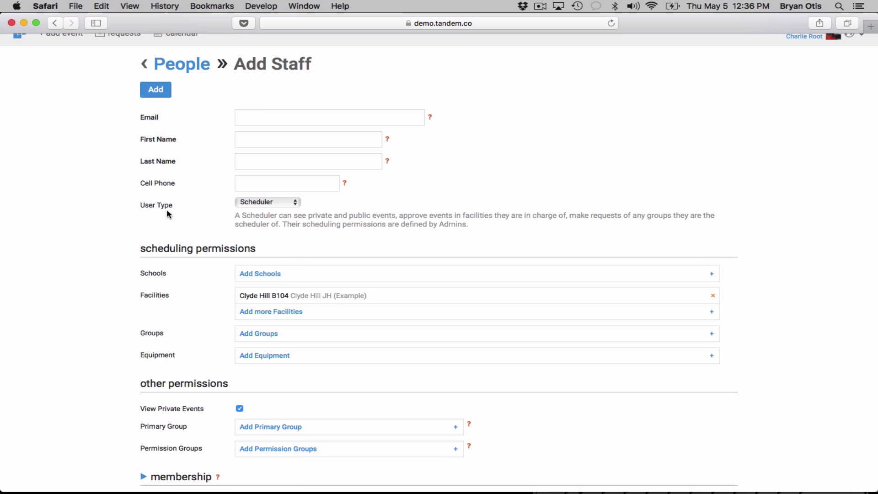
scroll(110, 183, "up", 1)
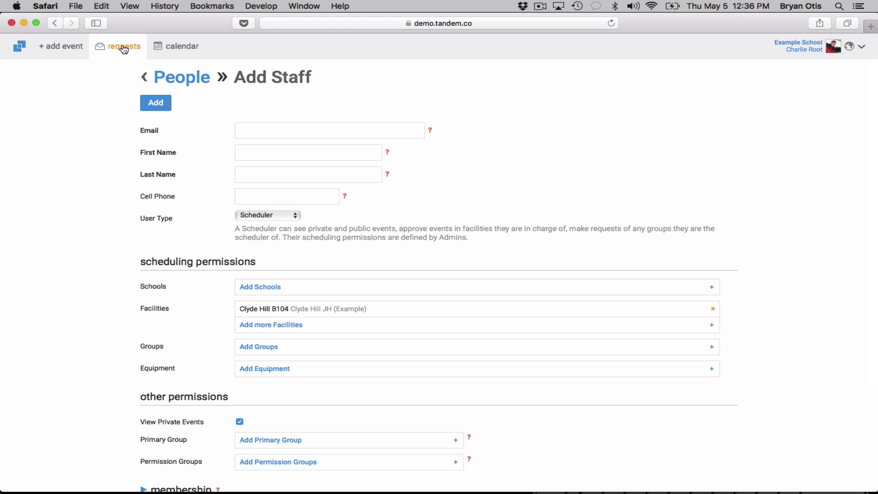
- Switch the staff member's user type to Private Viewer to read its description, and set it back to Admin
left_click(290, 218)
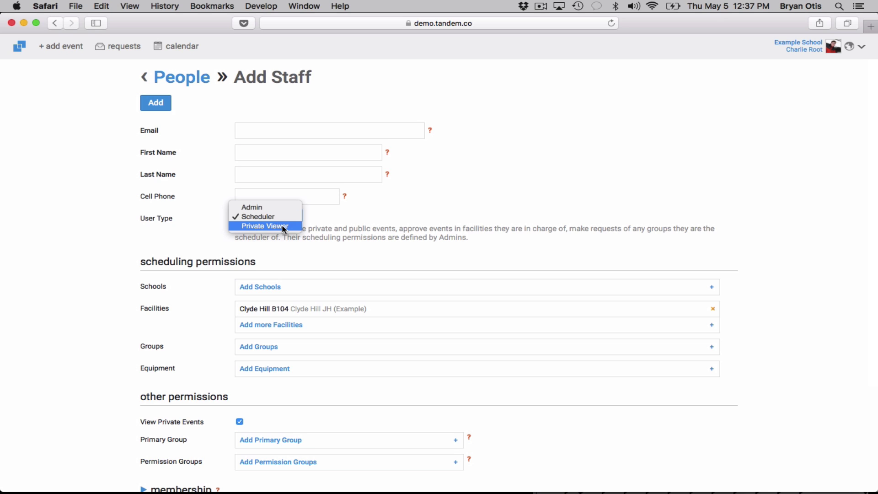
left_click(284, 229)
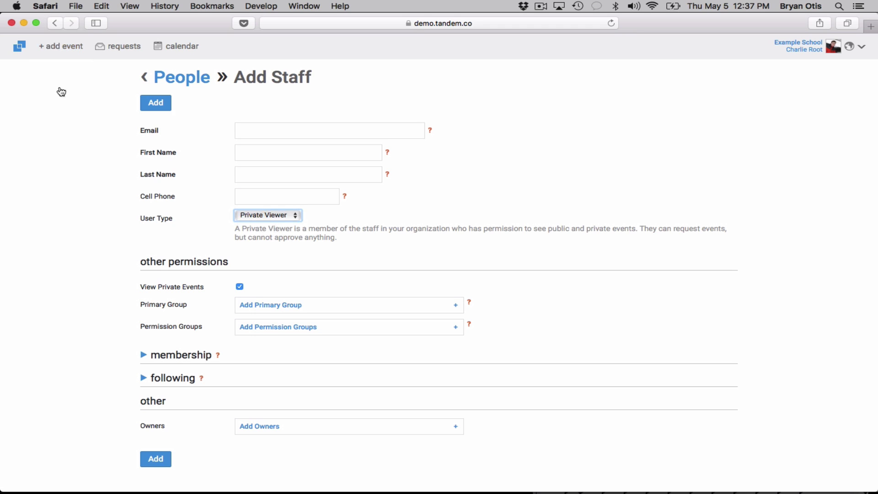
left_click(290, 220)
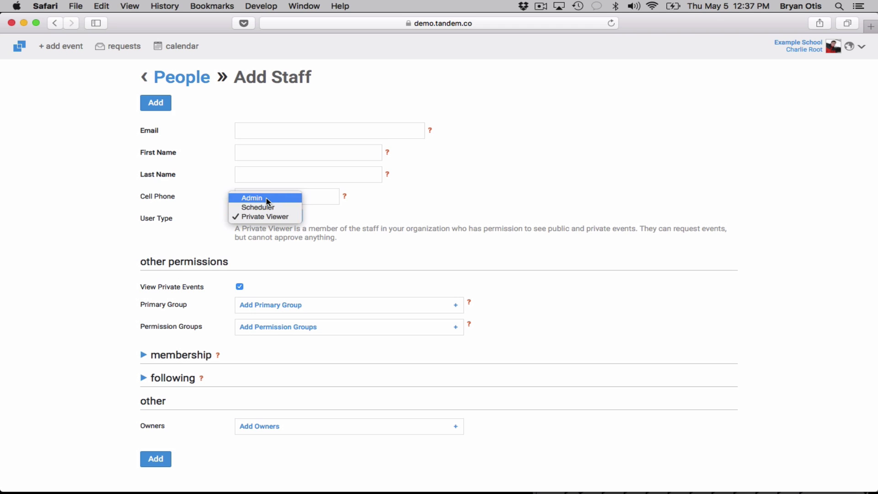
left_click(268, 202)
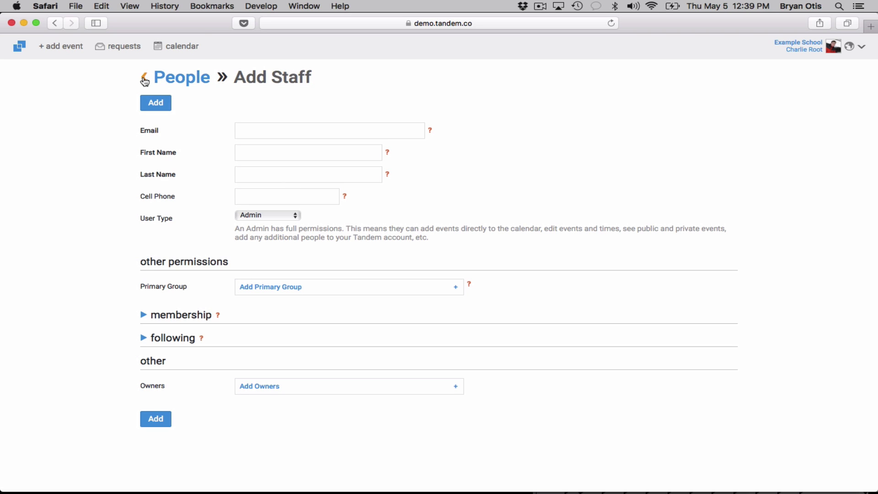
- Leave the staff form unsaved and open the Add Community form from the Add People page
left_click(833, 45)
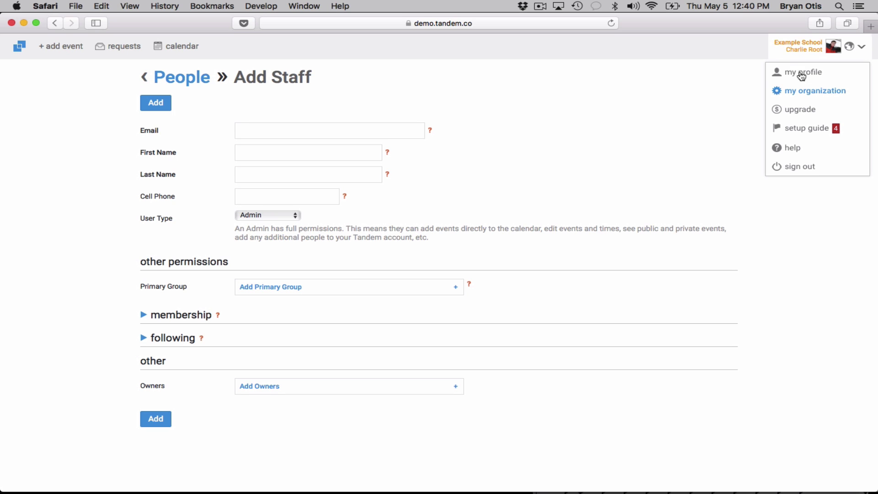
left_click(145, 75)
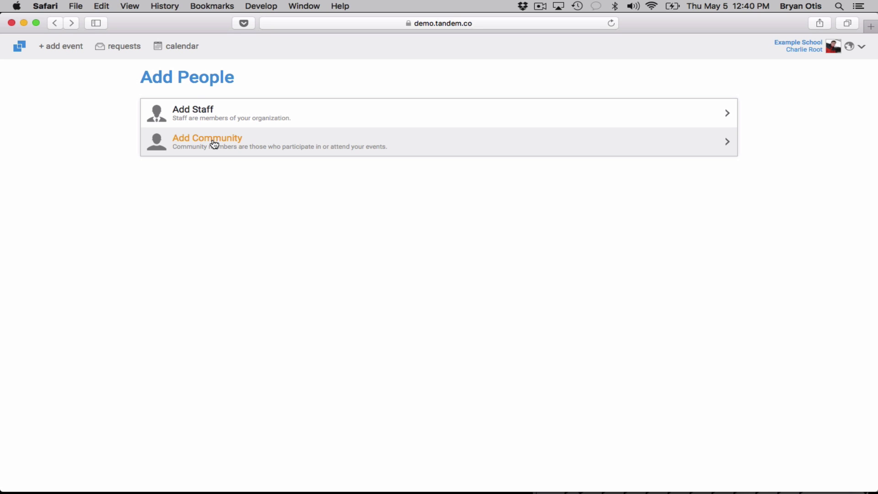
left_click(214, 143)
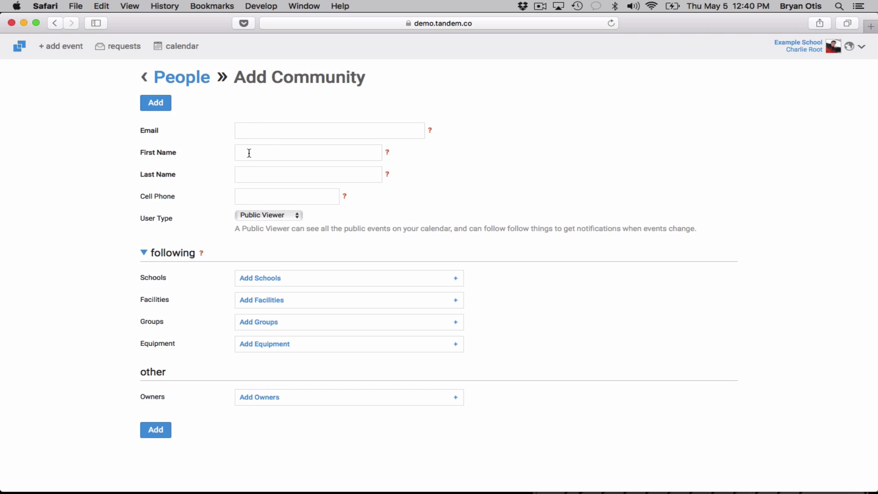
- Set the community member's user type to Group Member and add the BCS Singers group to their membership
left_click(293, 217)
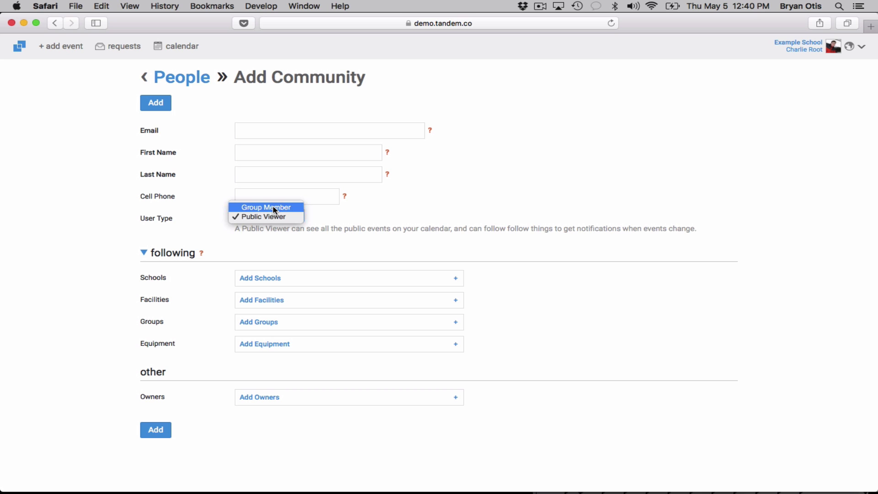
left_click(274, 208)
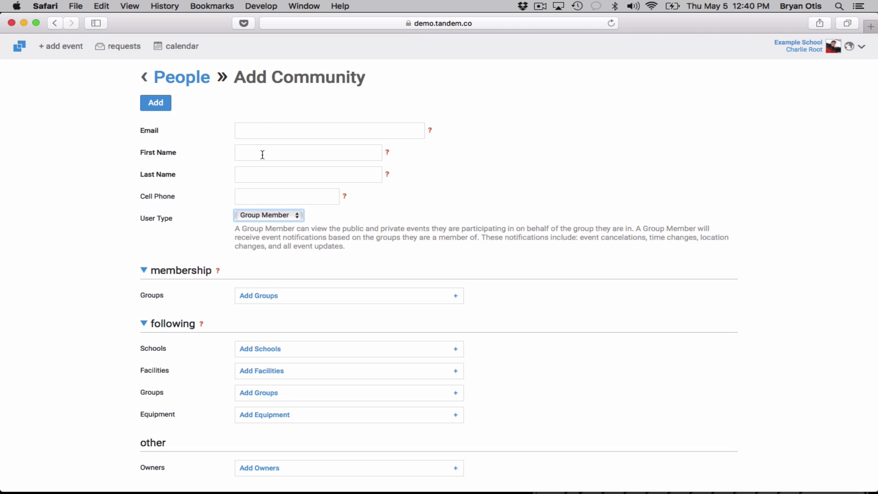
left_click(267, 297)
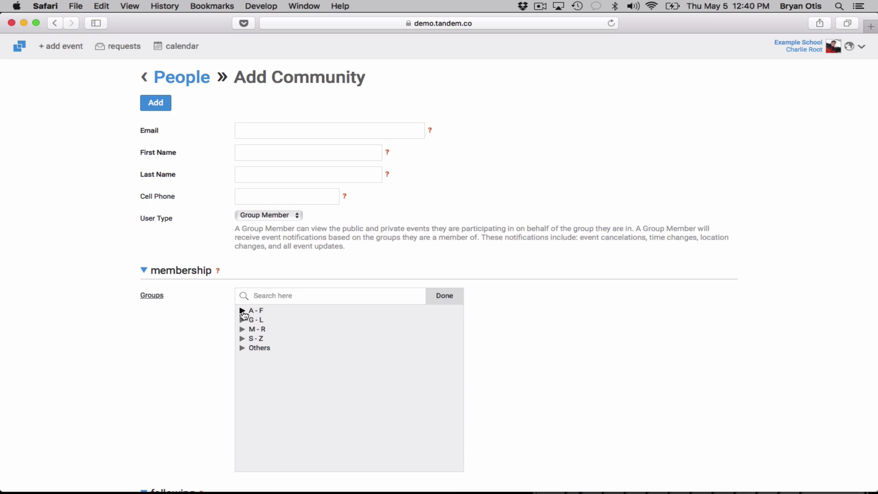
left_click(243, 313)
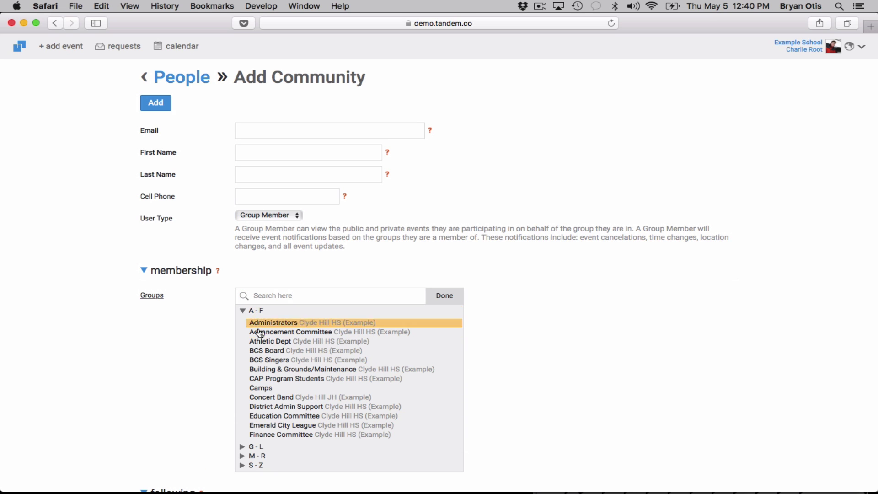
left_click(268, 361)
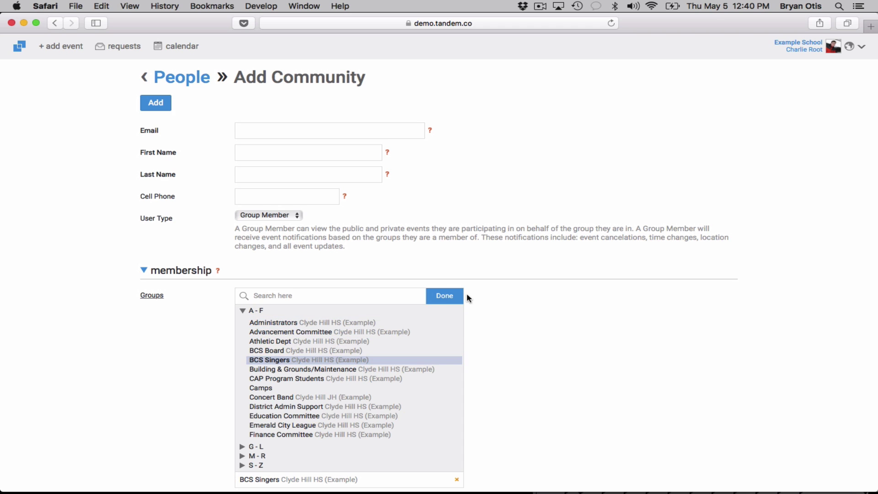
left_click(449, 298)
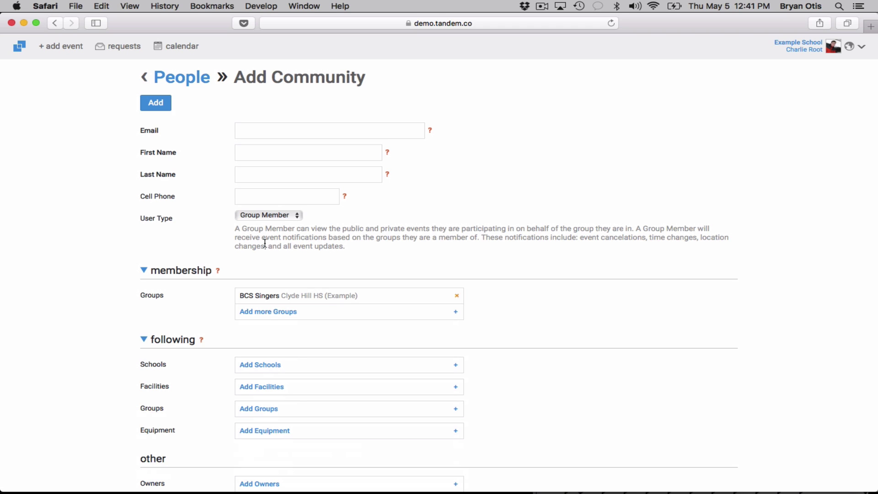
- Switch the community member's user type to Public Viewer to compare its description, and set it back to Group Member
left_click(297, 216)
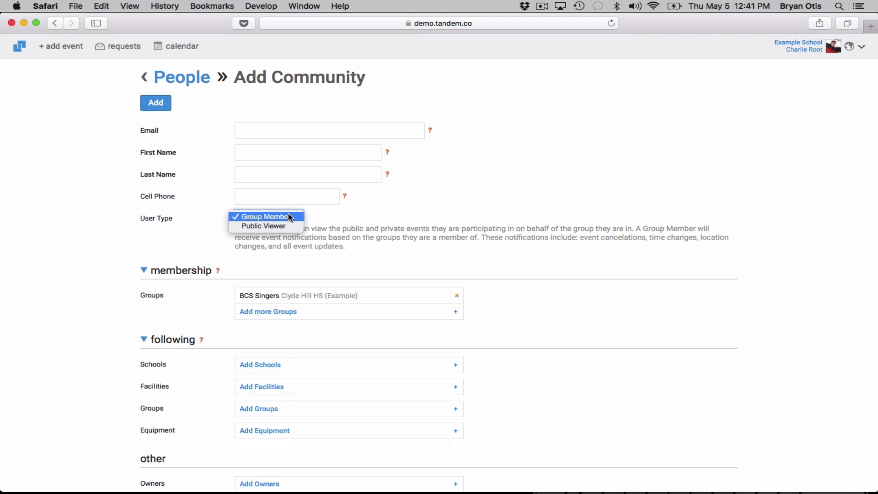
left_click(282, 226)
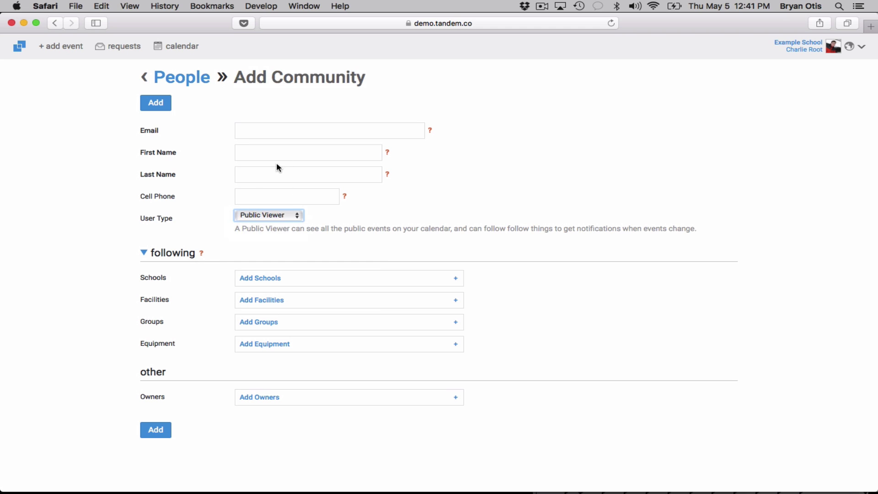
left_click(298, 215)
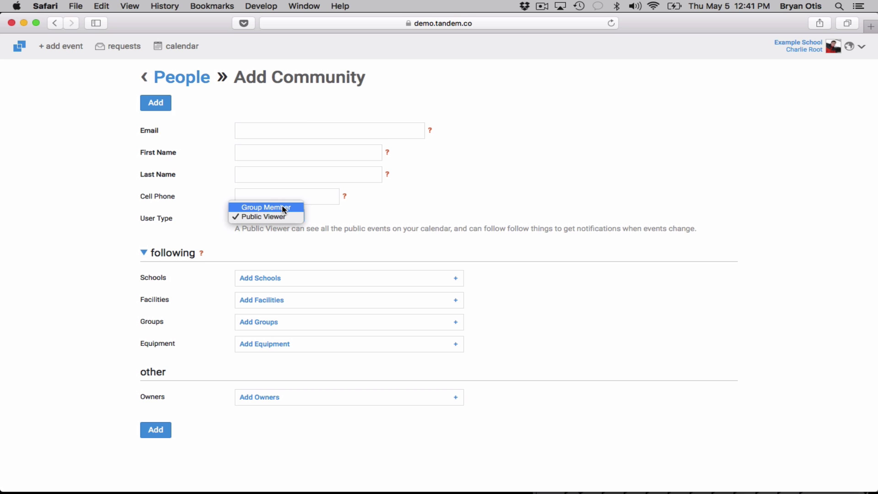
left_click(283, 209)
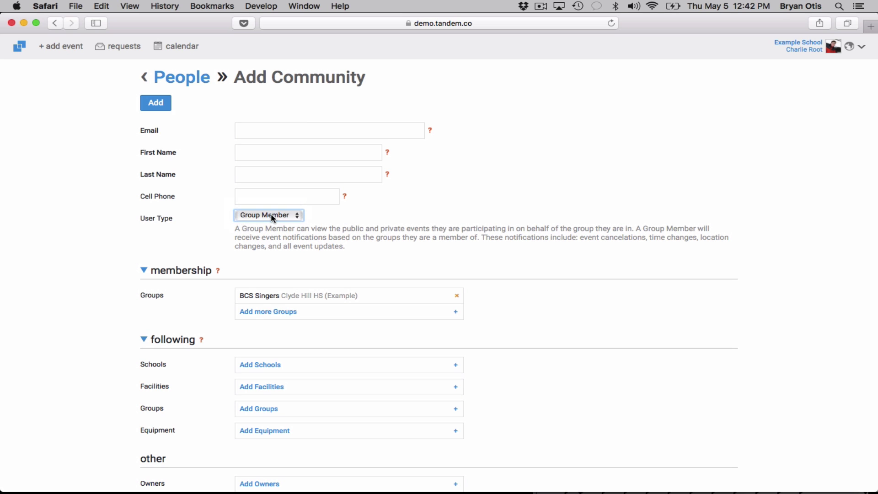
left_click(273, 217)
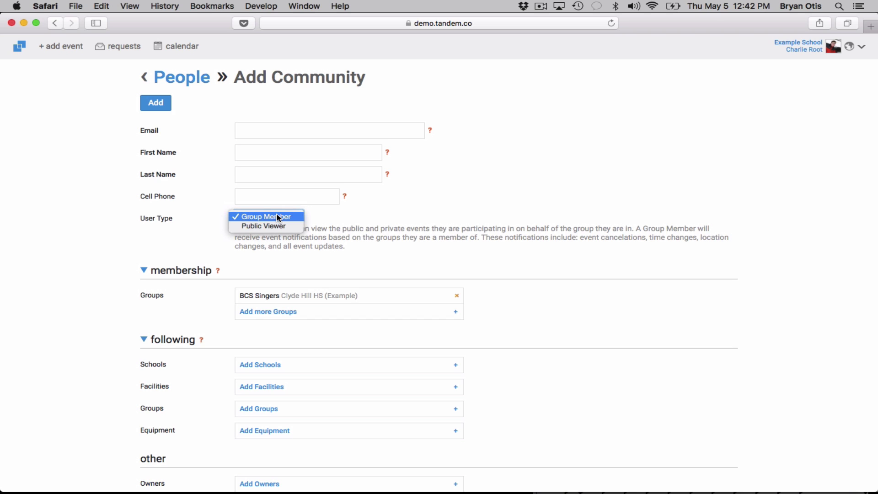
left_click(279, 217)
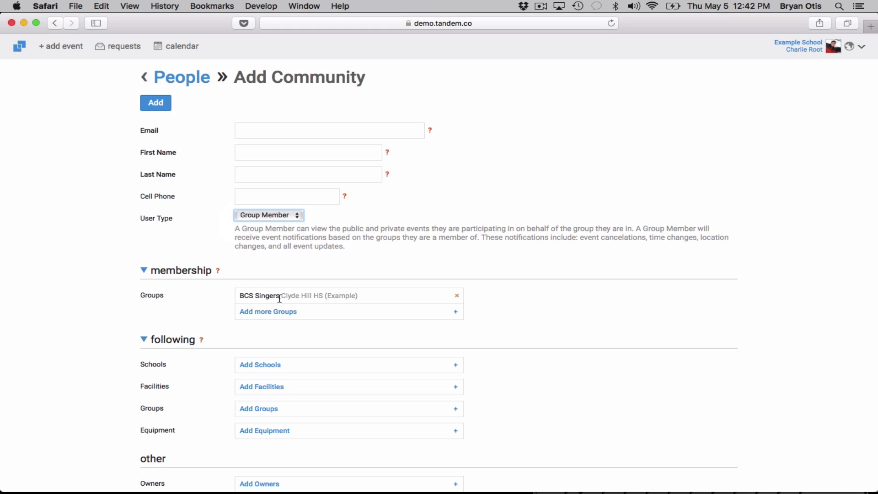
- Set the community member's user type to Public Viewer and search the groups to follow for "singer"
left_click(281, 215)
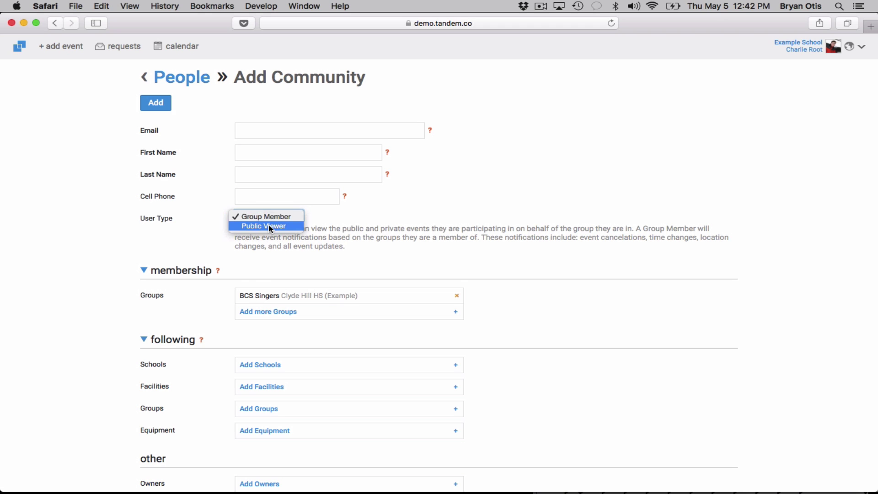
left_click(269, 226)
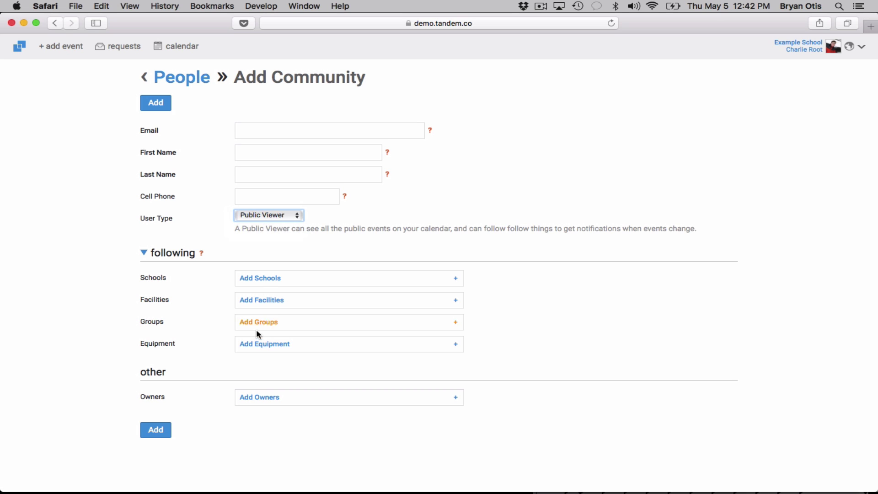
left_click(266, 323)
type("si")
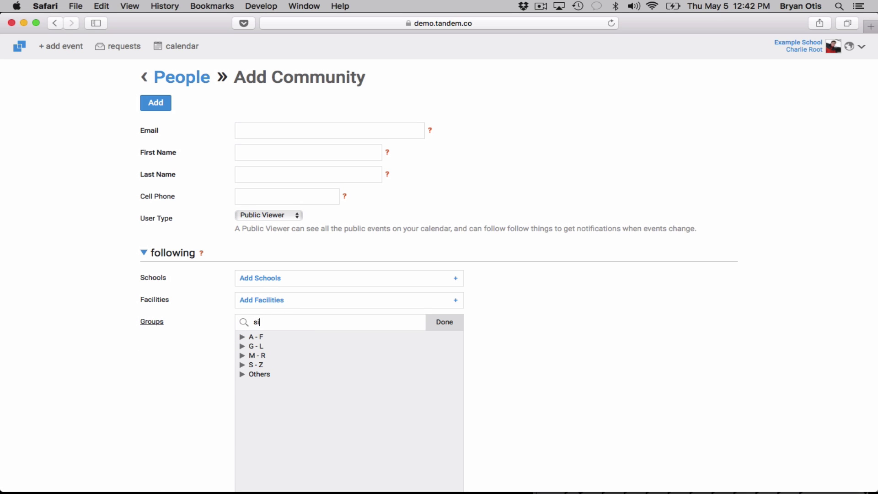
type("nger")
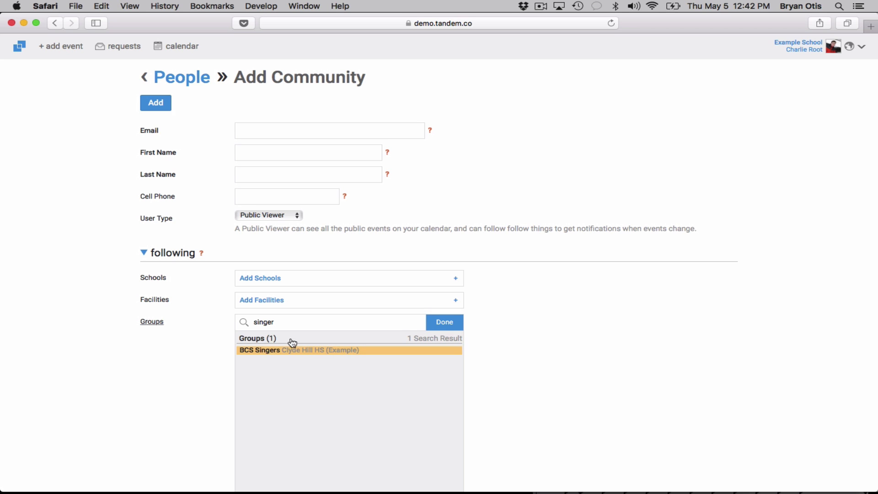
left_click(438, 324)
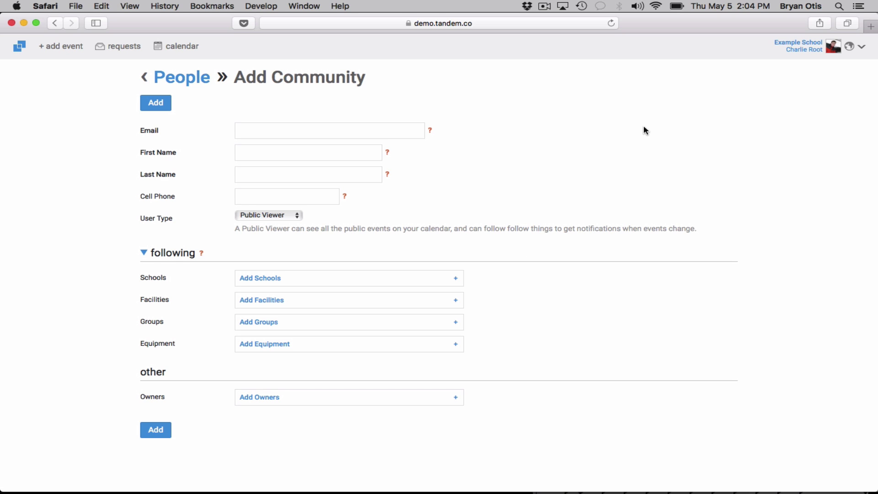
- Leave the community form unsaved and open the organization's Facilities list
left_click(798, 54)
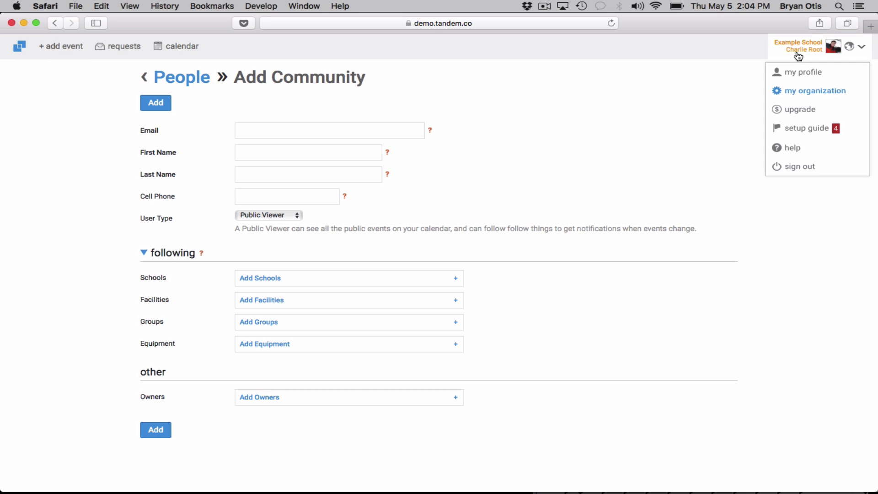
left_click(800, 90)
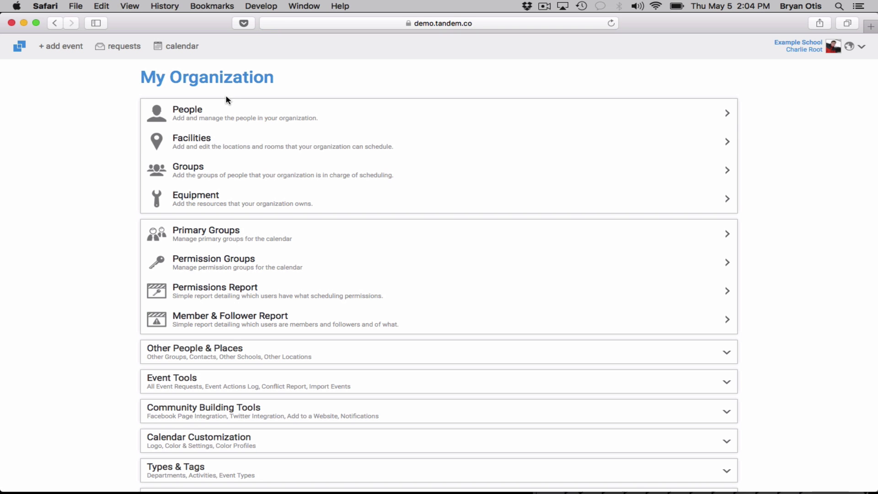
left_click(217, 142)
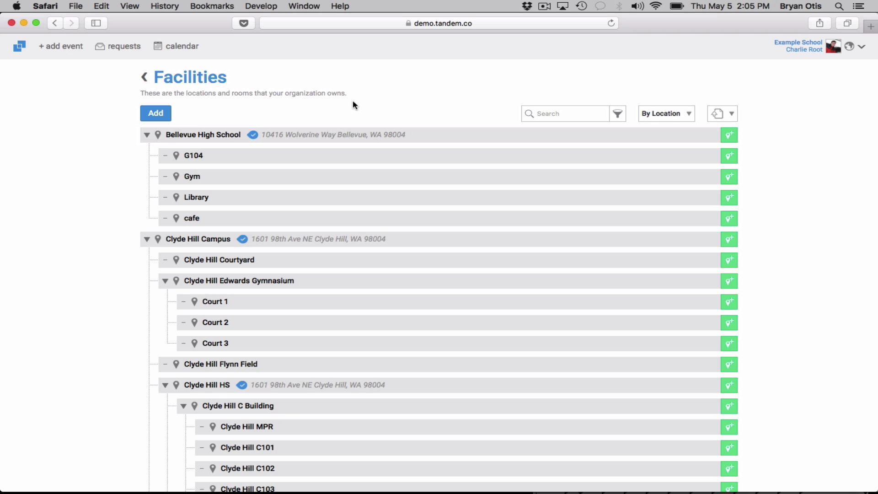
- Add Woodinville High School on 136th Avenue Northeast as a facility from the location suggestions, and close the blank entry row
mouse_move(219, 161)
left_click(149, 115)
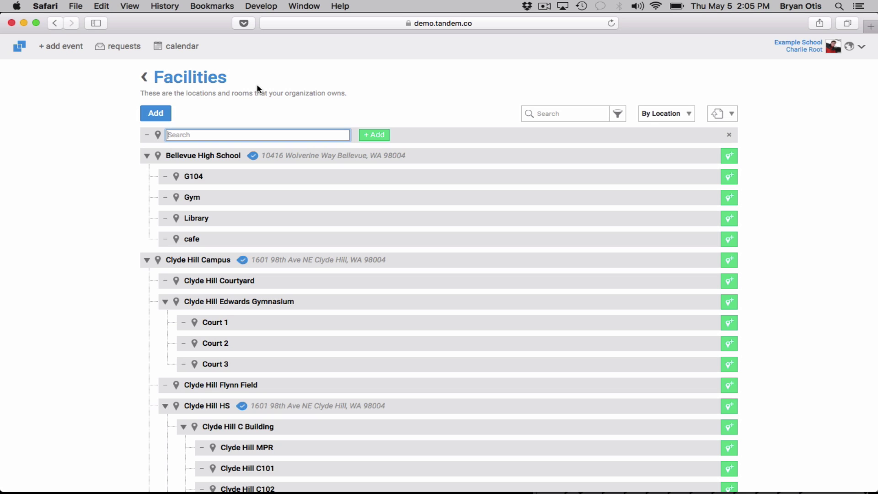
type("Woodinv")
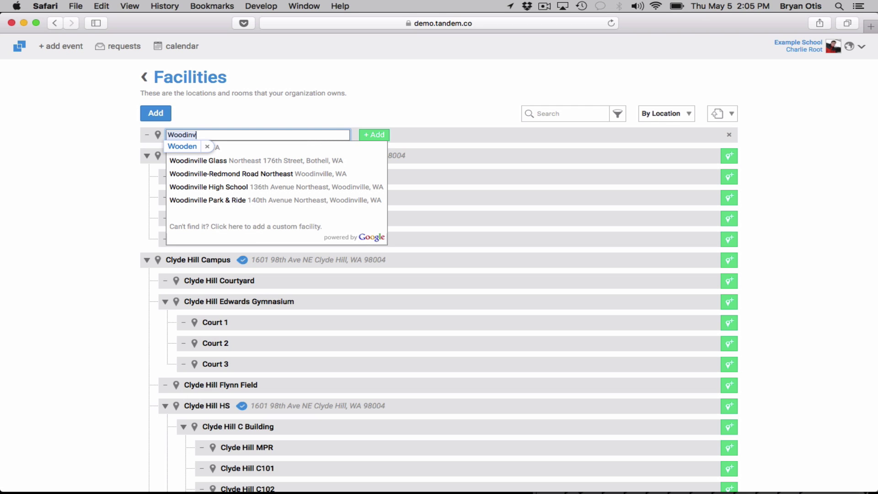
type("ille")
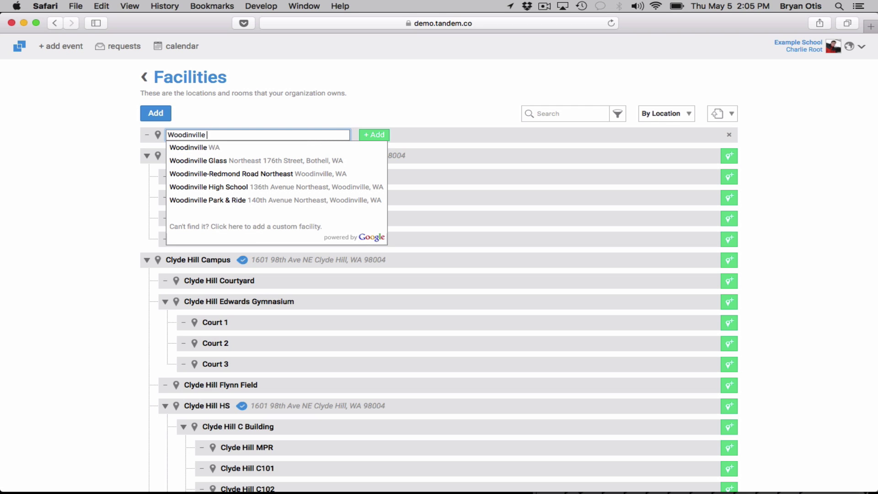
type(" high")
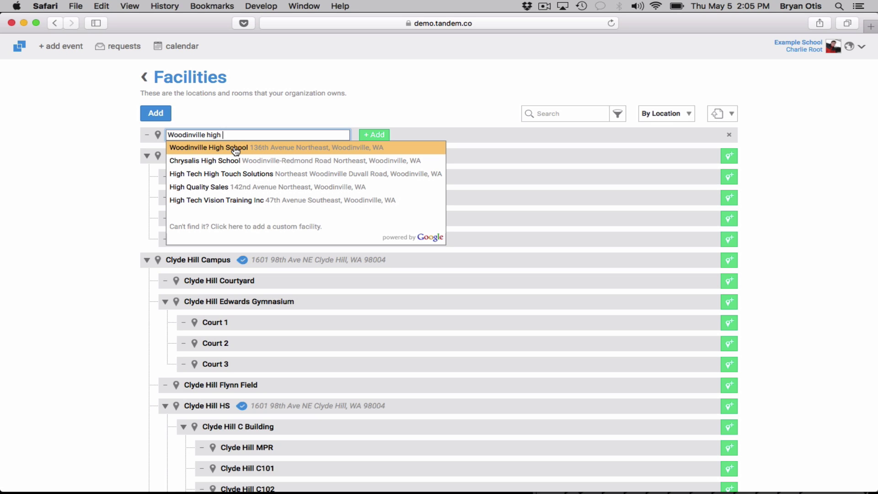
left_click(236, 149)
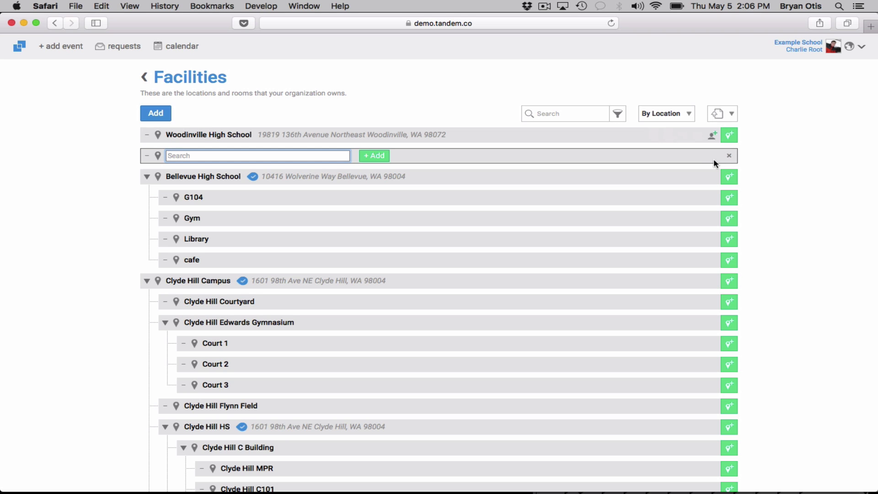
left_click(728, 157)
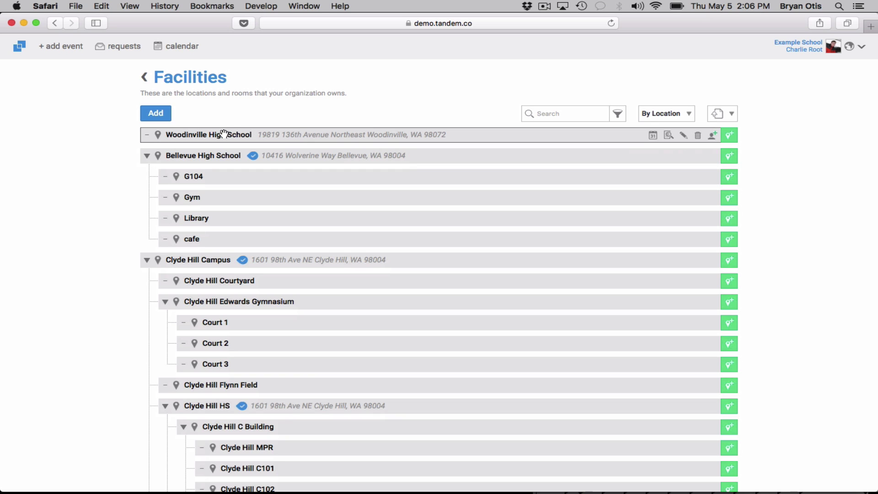
- Add a sub-facility named Woodinville High School Gym under Woodinville High School, and close the blank entry row
left_click(728, 135)
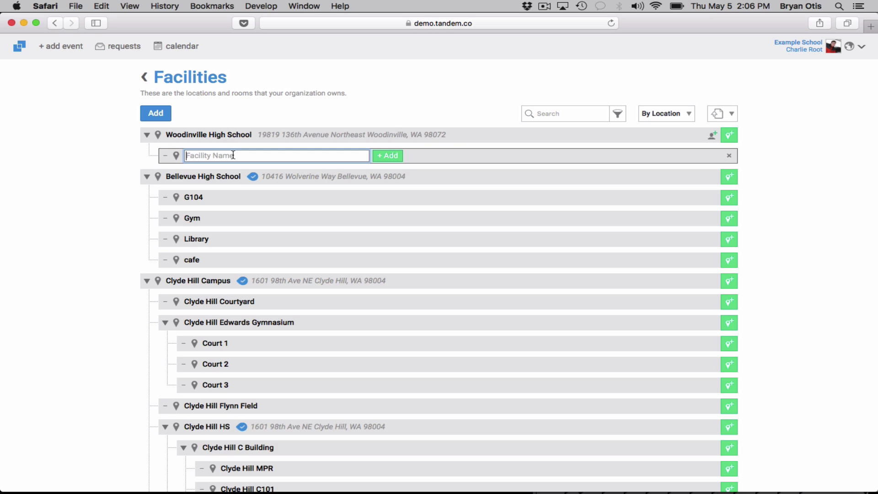
type("Woodinville High School Gym")
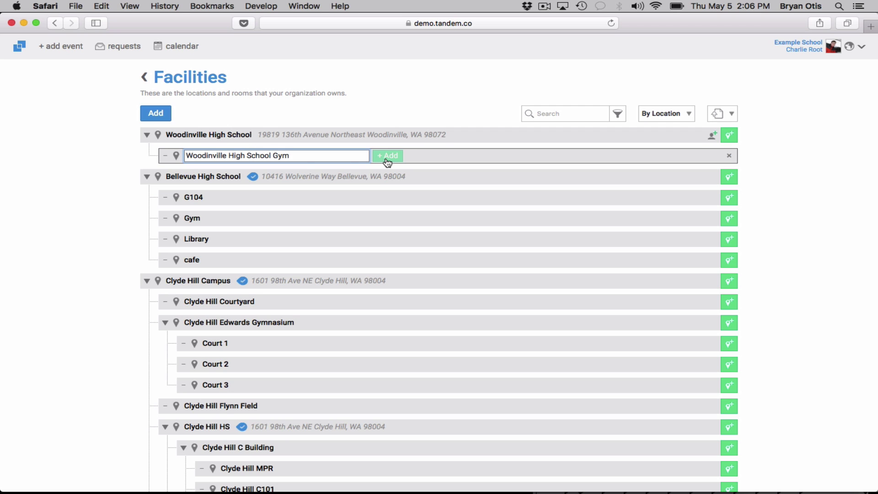
left_click(387, 156)
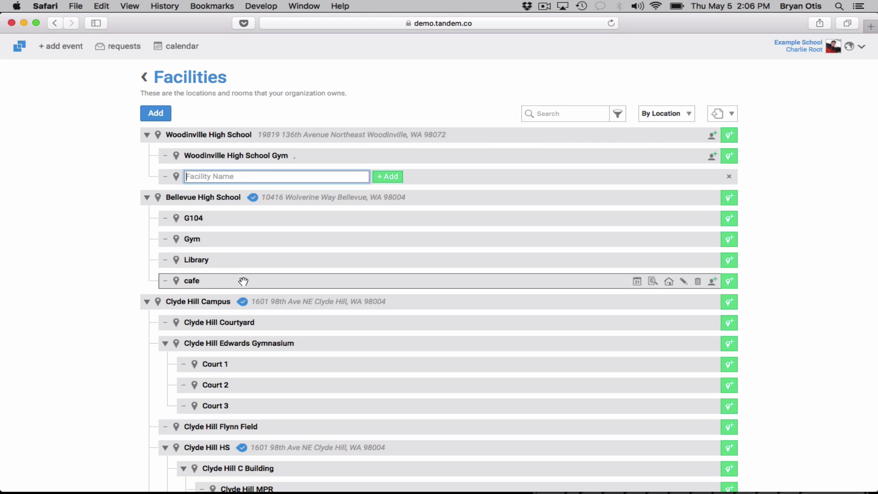
scroll(217, 322, "down", 1)
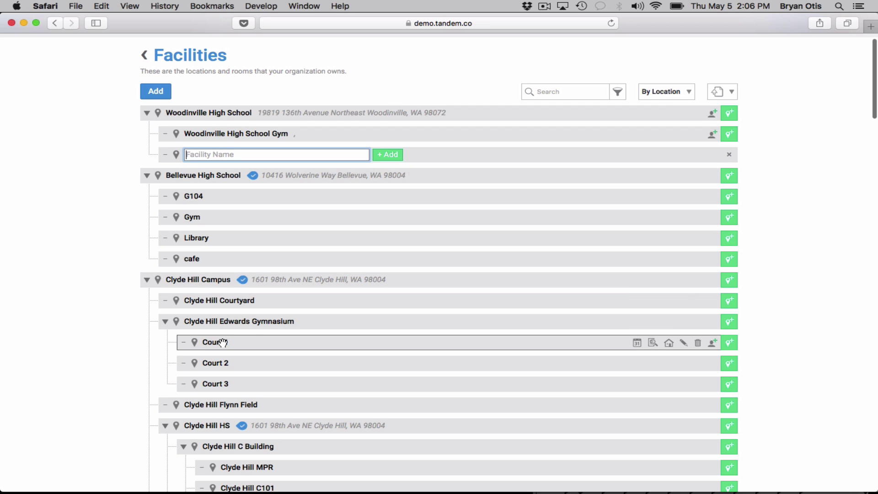
scroll(222, 341, "down", 2)
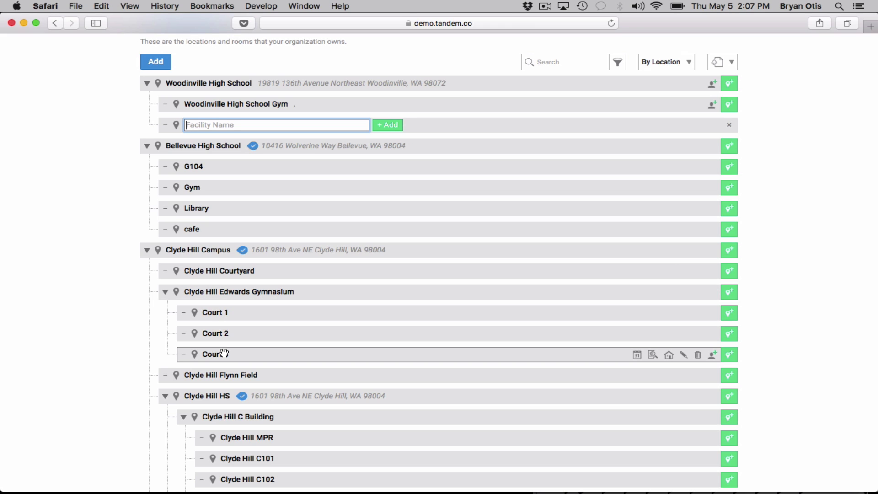
left_click_drag(224, 353, 253, 292)
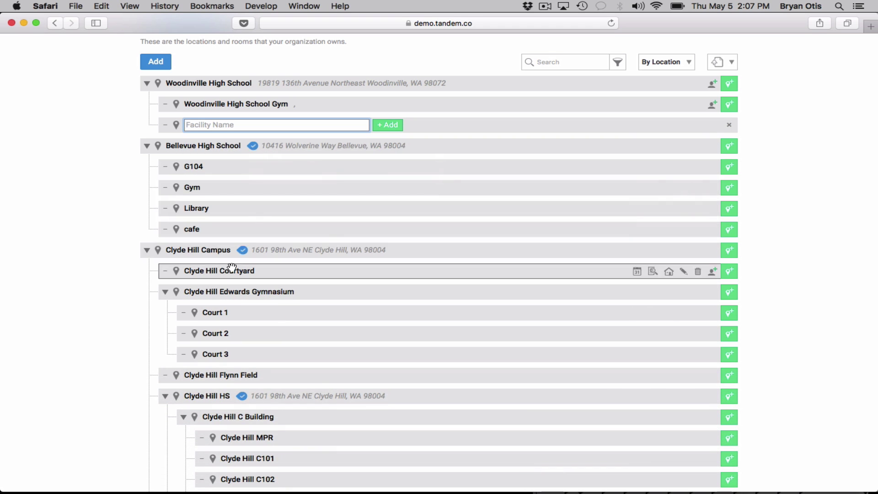
scroll(280, 251, "up", 3)
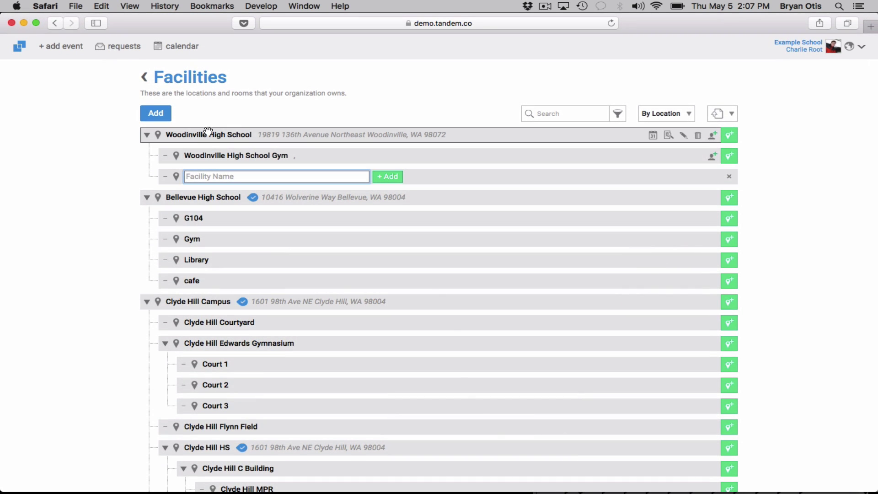
left_click(729, 177)
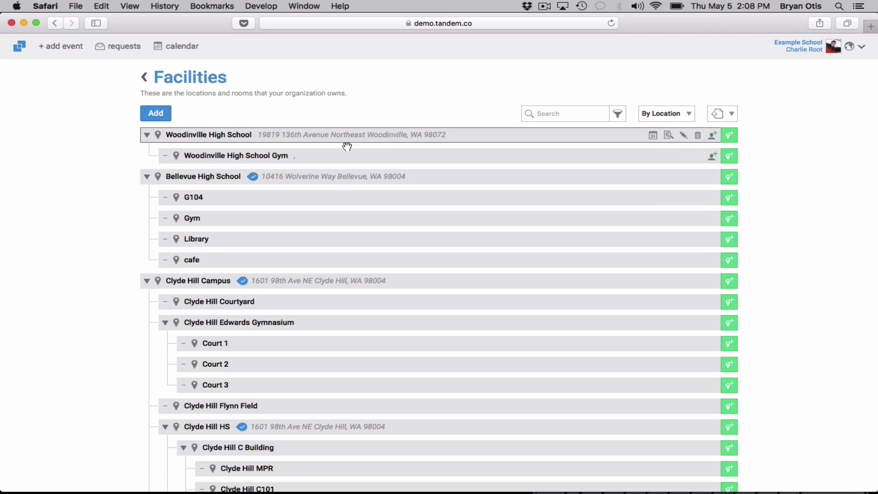
- Open the schedulers and followers assignment for the Woodinville High School Gym
left_click(713, 159)
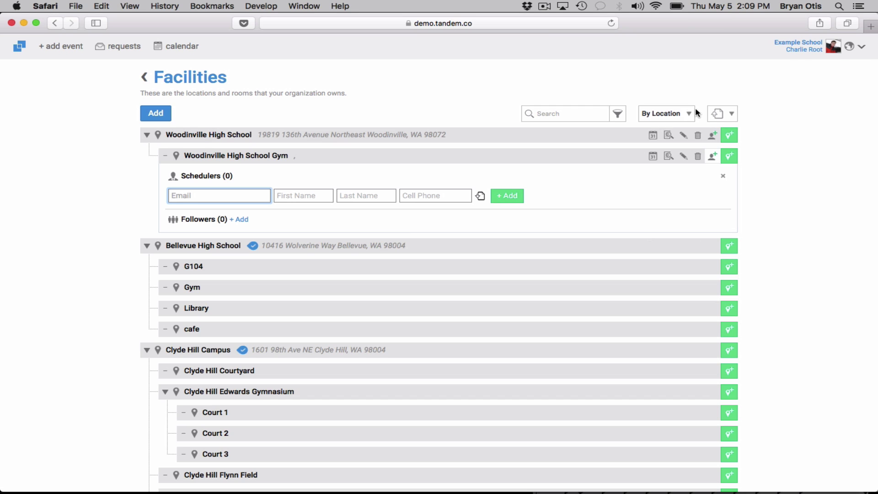
- Go back to the organization settings and open the Groups list
left_click(800, 54)
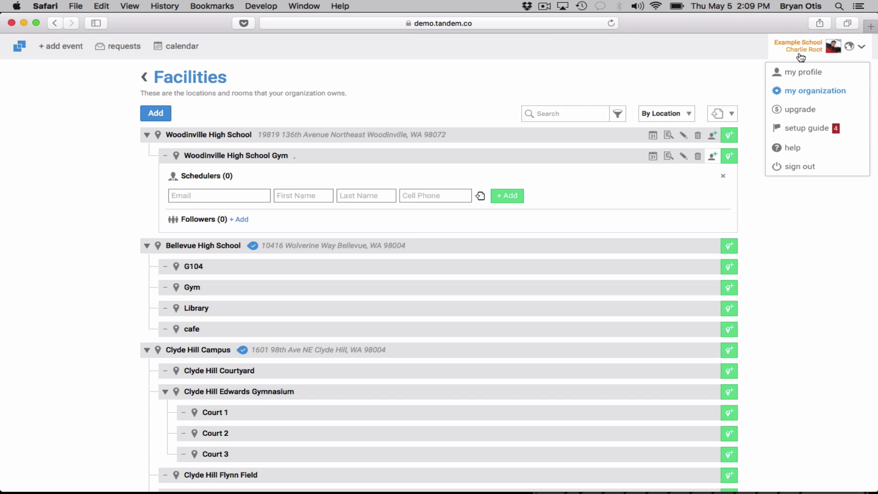
left_click(802, 91)
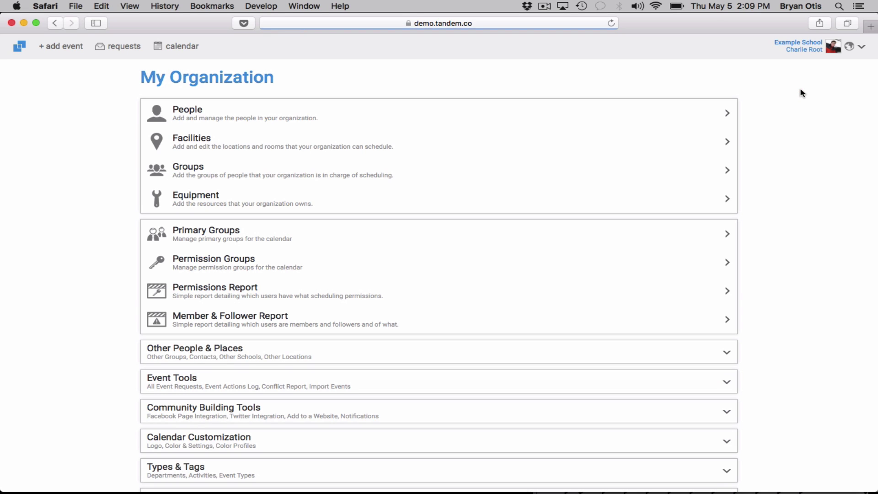
left_click(242, 169)
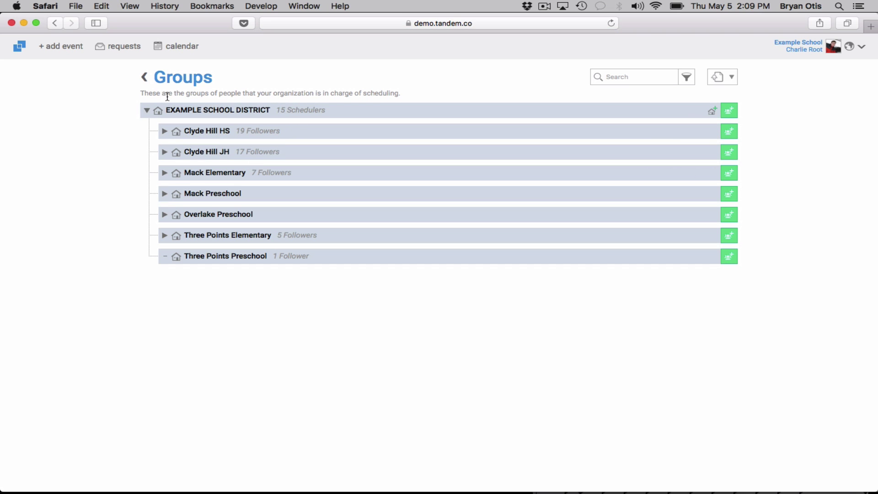
- Expand Clyde Hill HS and look through the groups under it
left_click(165, 131)
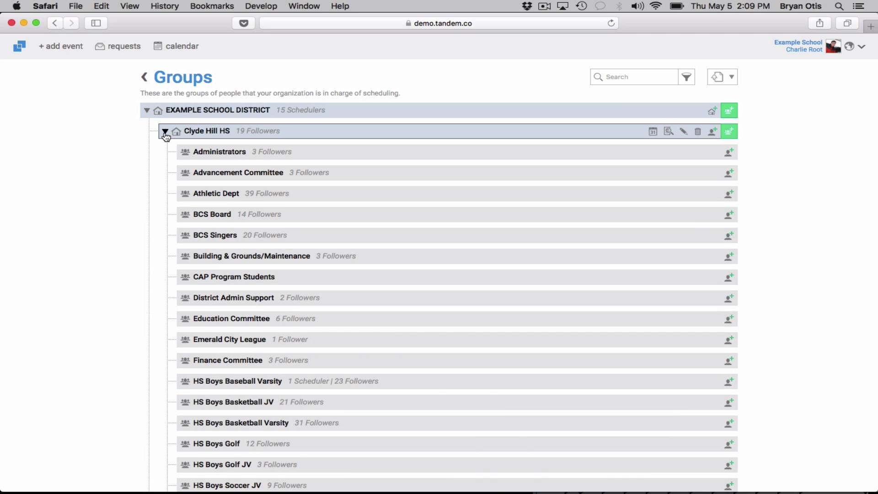
scroll(235, 355, "down", 1)
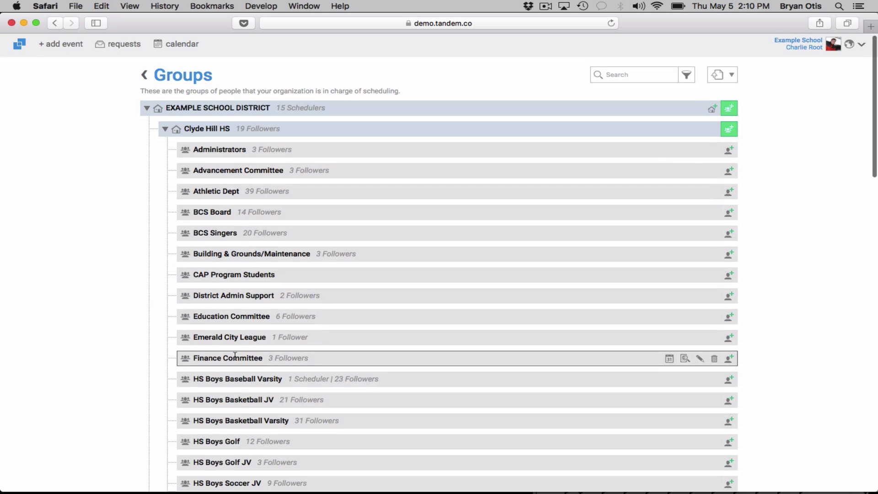
scroll(235, 356, "down", 5)
scroll(237, 352, "up", 2)
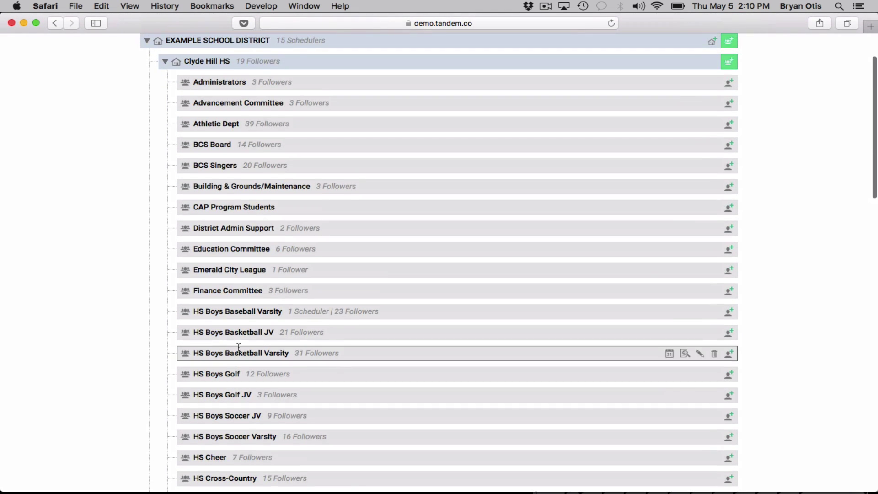
scroll(242, 313, "down", 4)
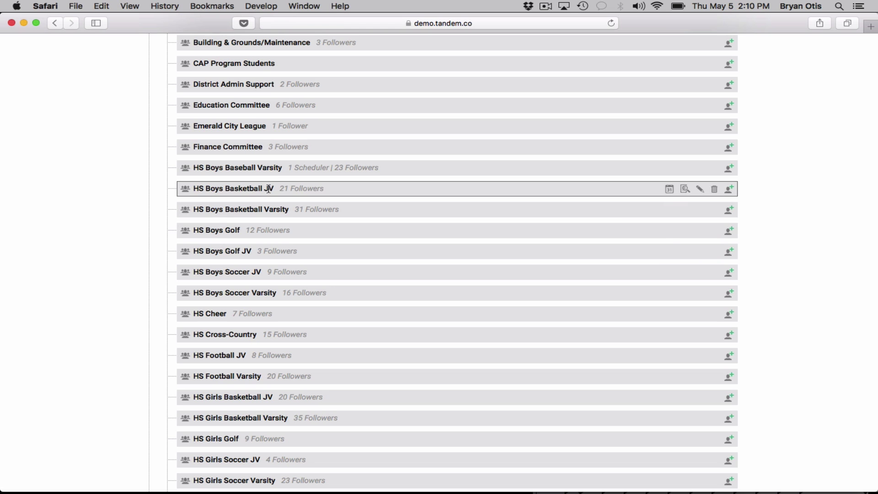
scroll(259, 252, "up", 4)
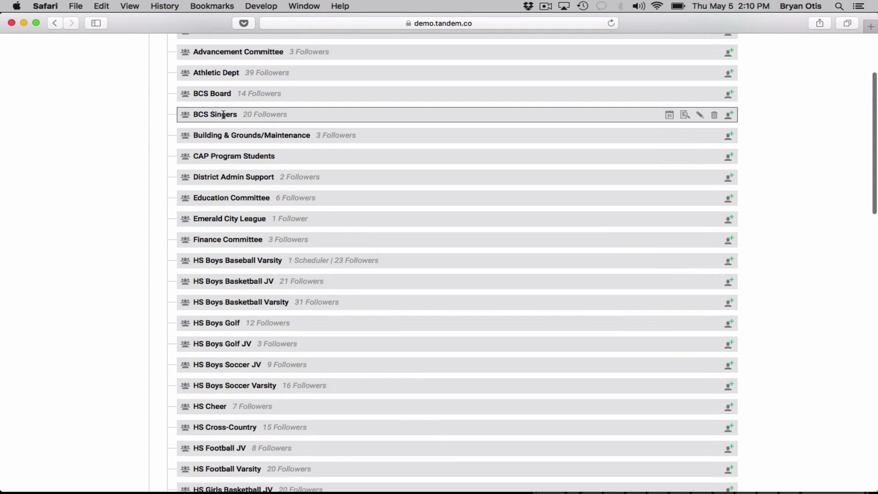
scroll(223, 114, "up", 5)
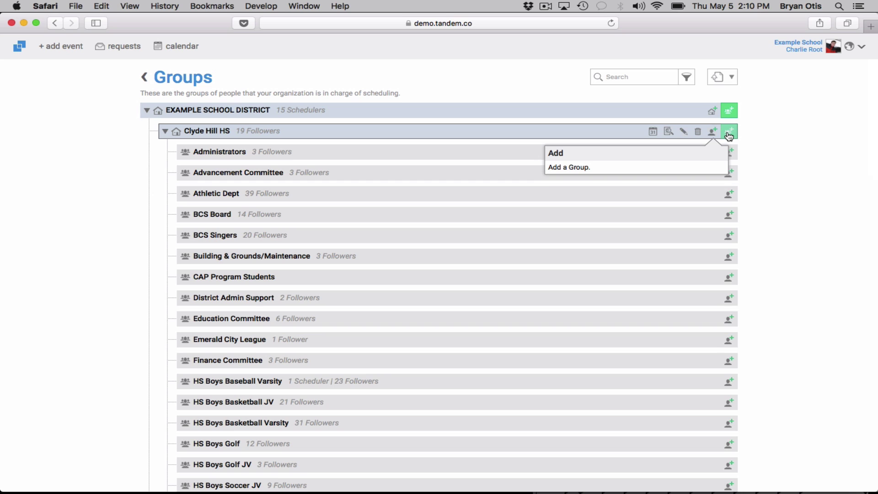
- Add a group named drama club under Clyde Hill HS
left_click(729, 132)
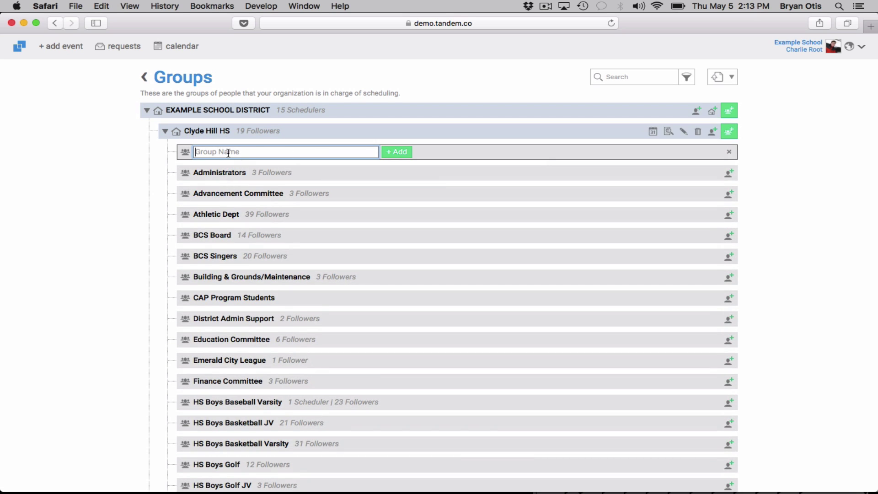
type("drama club")
left_click(405, 156)
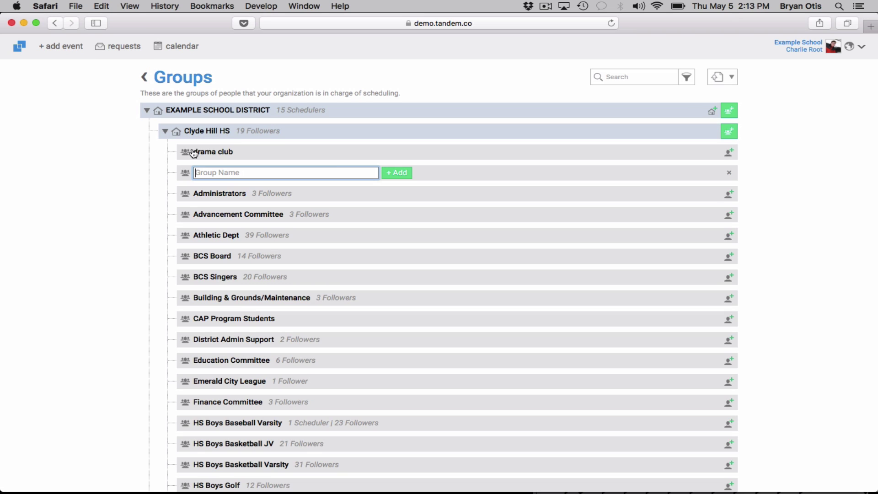
- Open the people assignment for the drama club and show the entry rows for its schedulers, members and followers
left_click(730, 153)
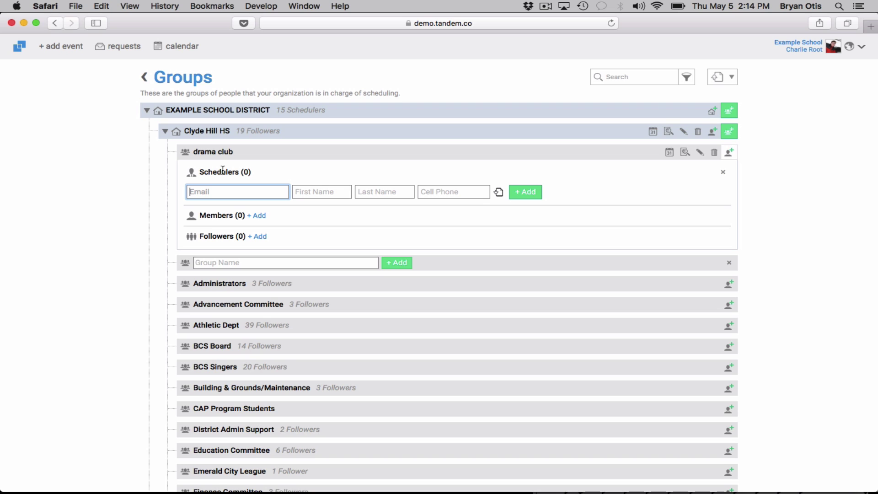
left_click(257, 216)
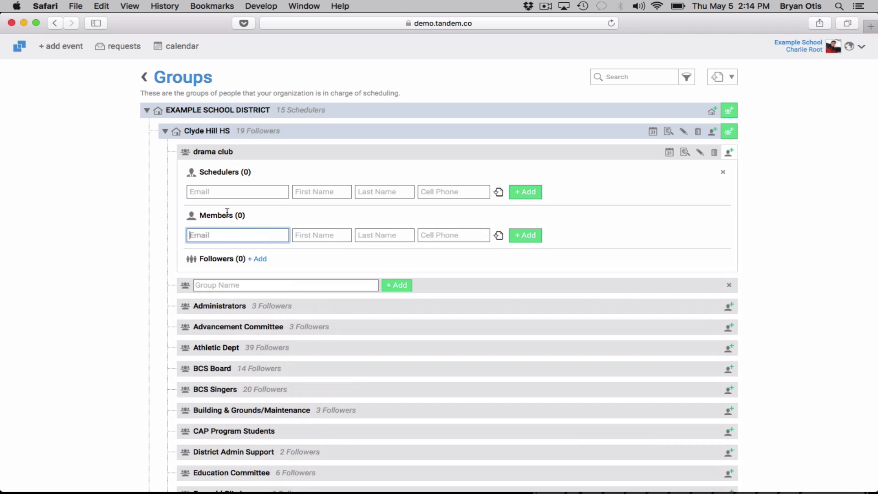
left_click(265, 259)
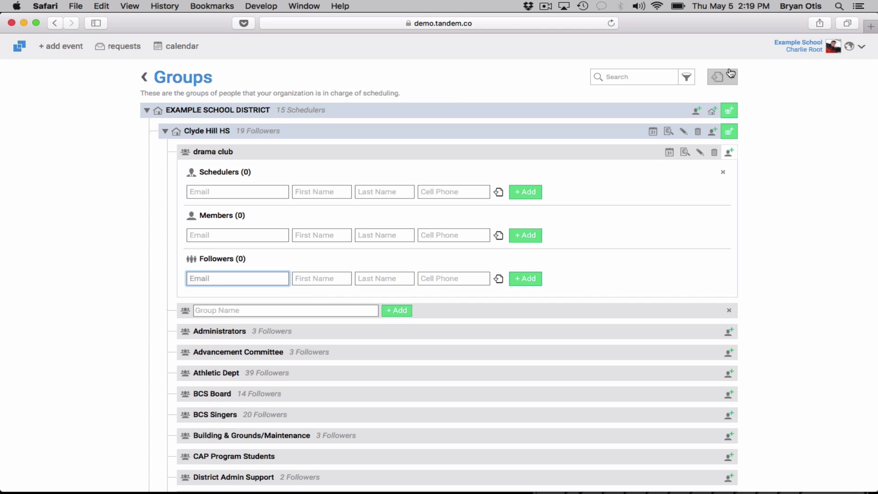
- Go back to the organization settings and open the Equipment list
left_click(798, 48)
left_click(797, 91)
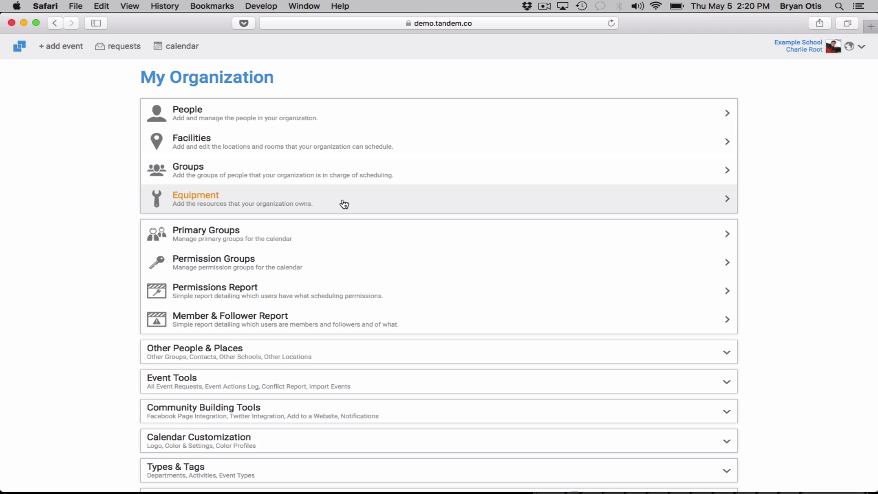
left_click(344, 204)
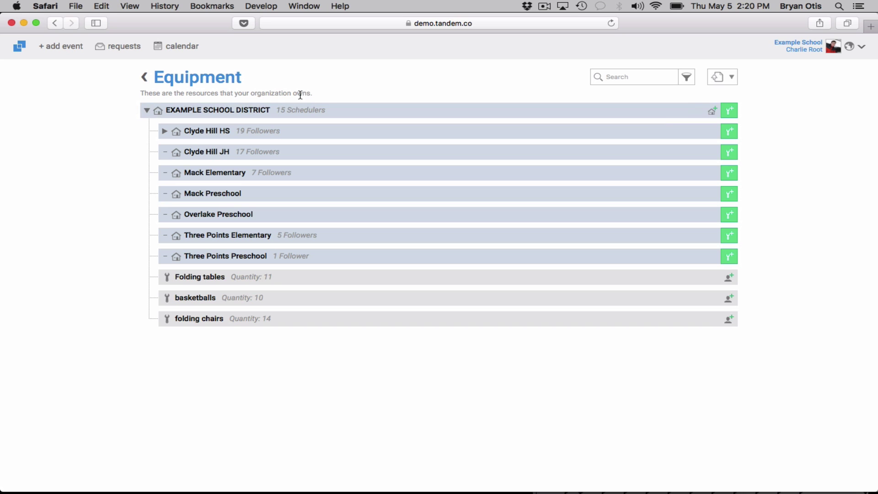
- Add Microphone with a quantity of 10 to the Example School District's equipment, and open its schedulers and followers assignment
left_click(729, 112)
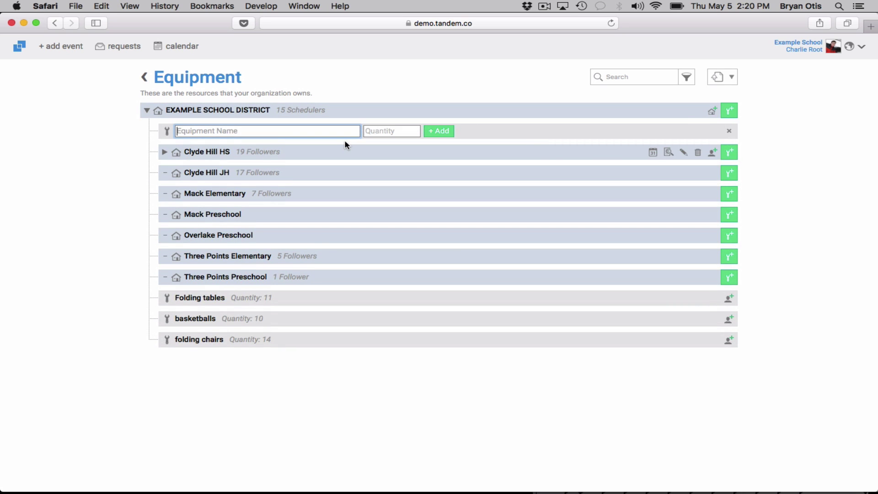
type("Microphone")
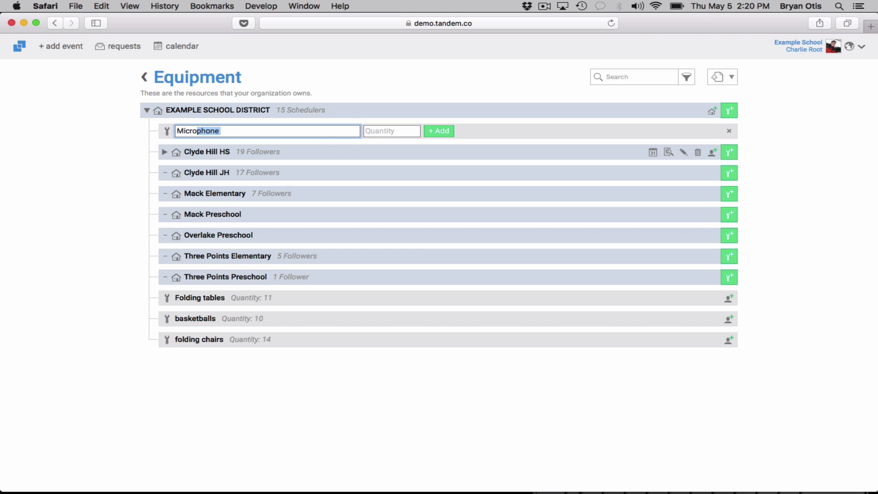
left_click(244, 131)
left_click(382, 131)
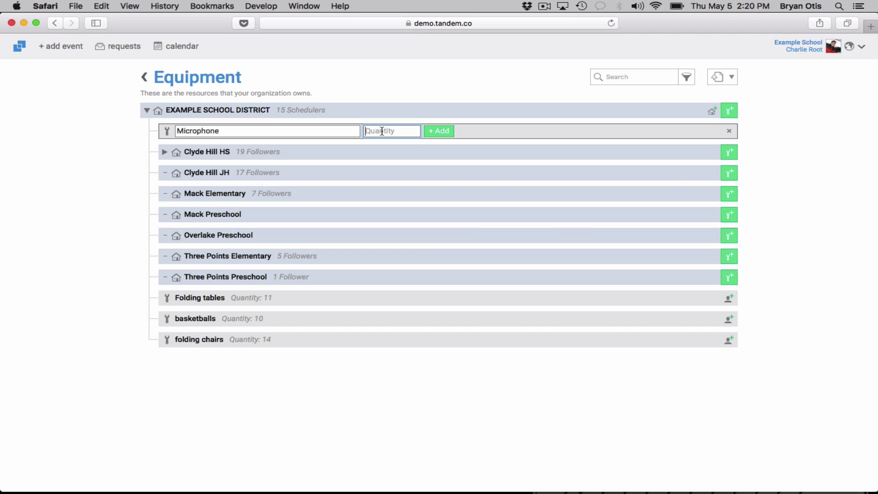
type("10")
left_click(447, 132)
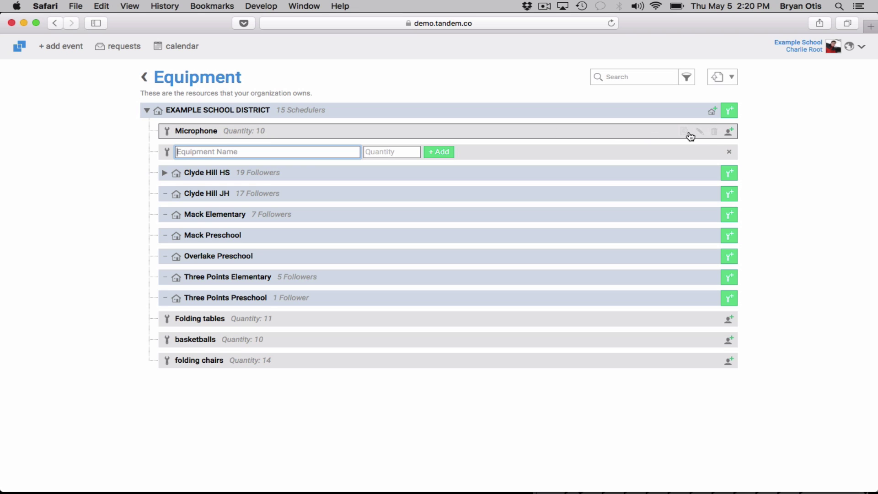
left_click(732, 134)
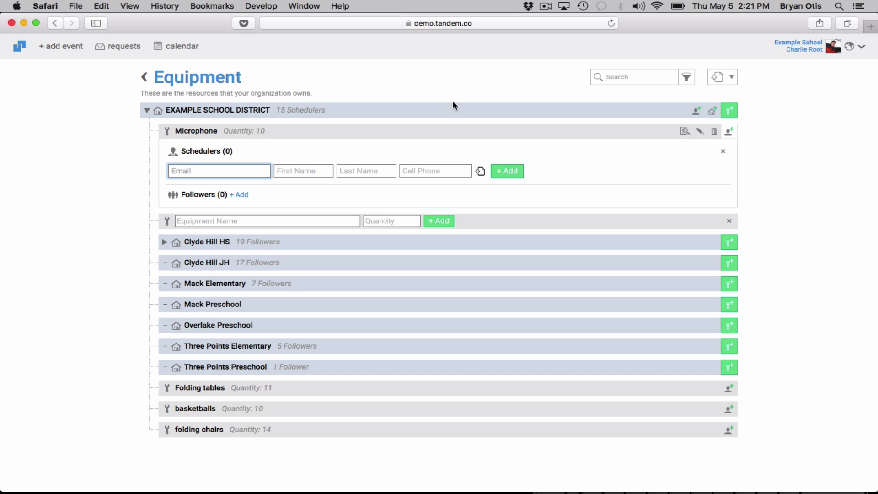
- Leave the equipment list and start a new event named Drama Practice dated 05/12/2016
left_click(798, 45)
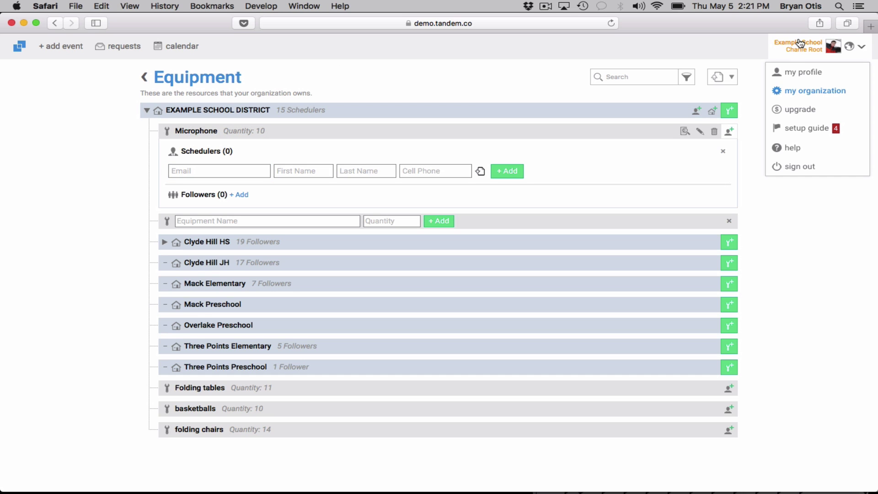
left_click(797, 90)
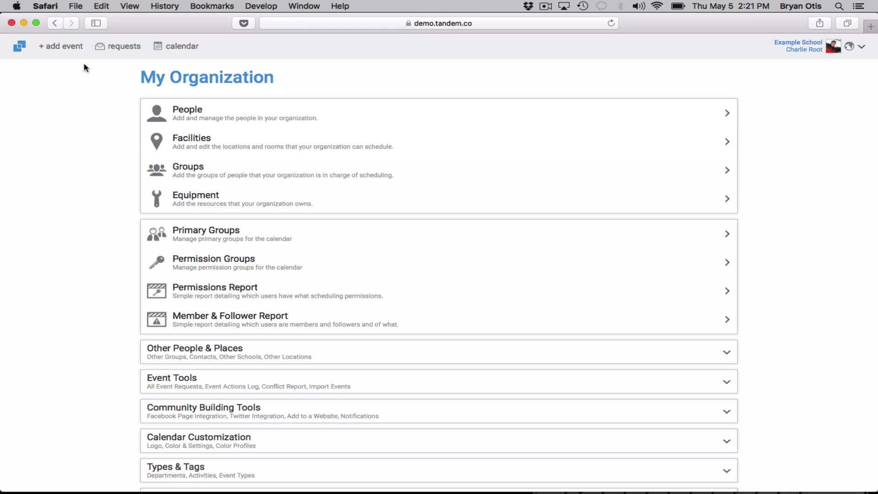
left_click(73, 54)
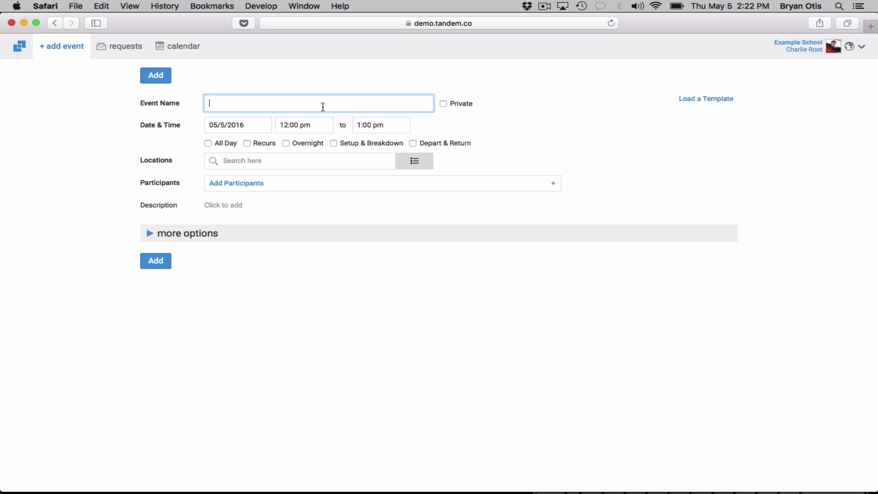
type("Drama")
type("Practics")
left_click(231, 124)
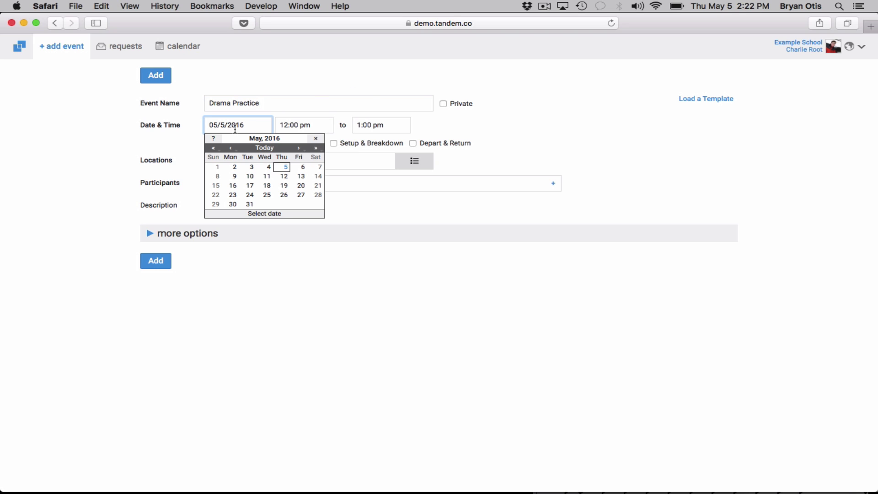
left_click(284, 176)
- Choose Woodinville High School Gym from the facility list as the event location, and remove it again
left_click(265, 160)
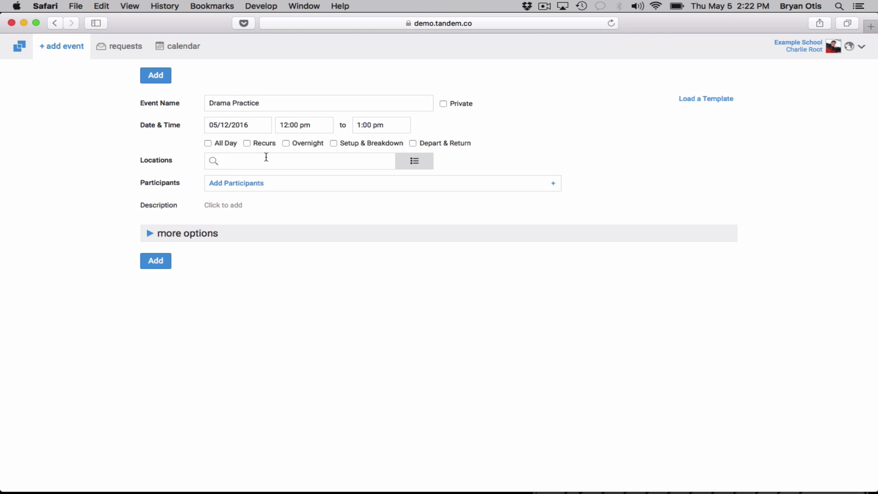
left_click(416, 161)
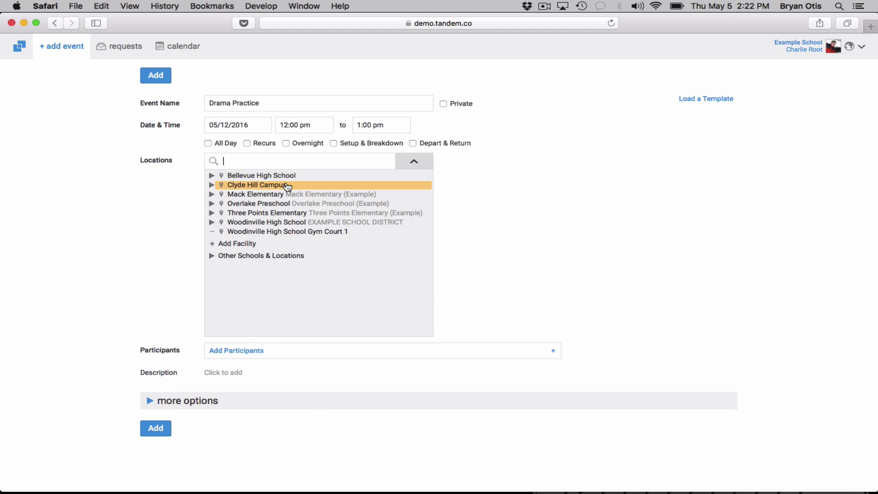
left_click(210, 223)
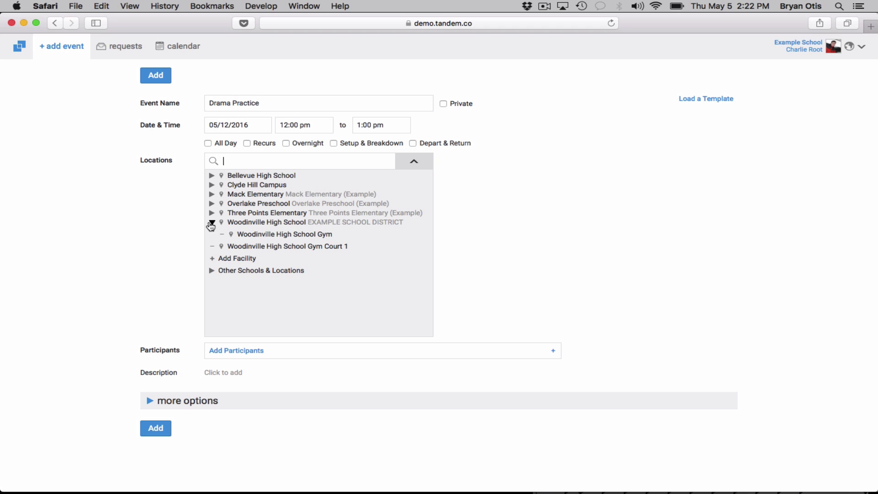
left_click(281, 235)
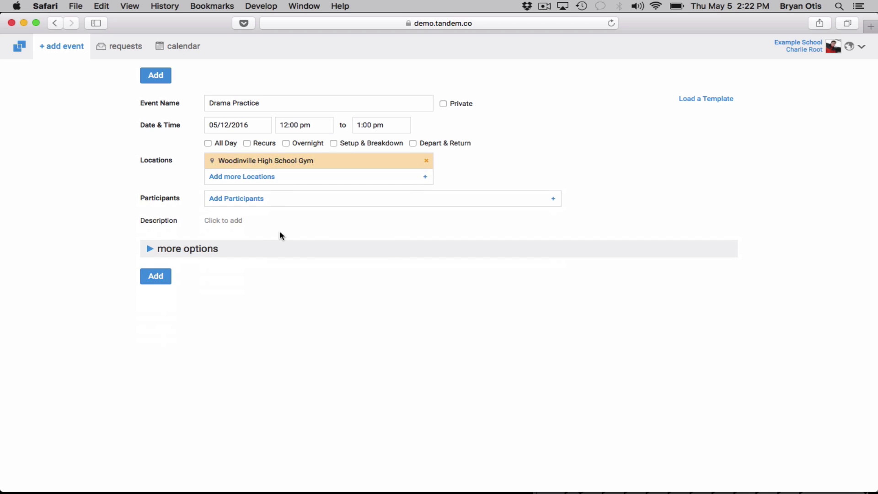
left_click(427, 162)
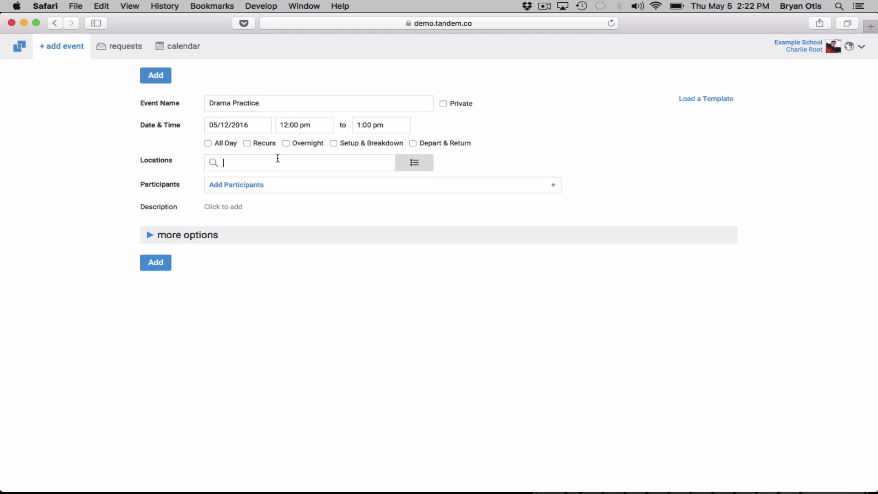
- Browse the rooms in the facility list and set the event location to Woodinville High School Gym under Woodinville High School
left_click(419, 171)
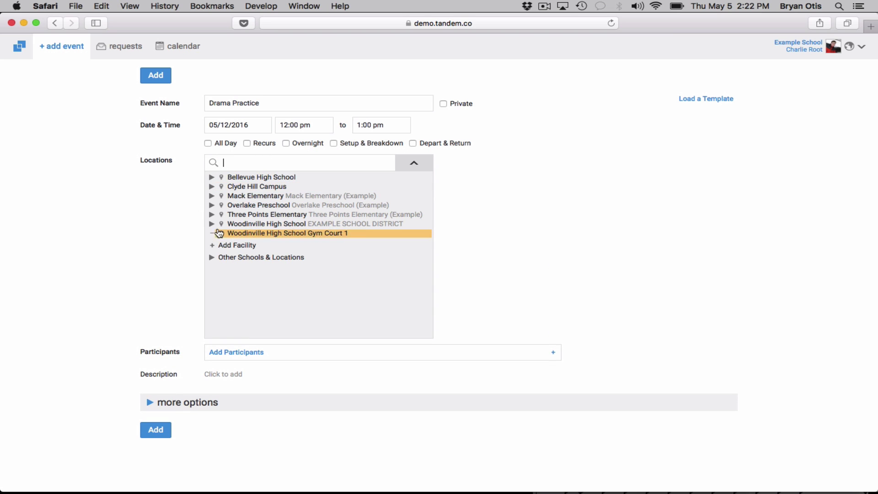
left_click(211, 224)
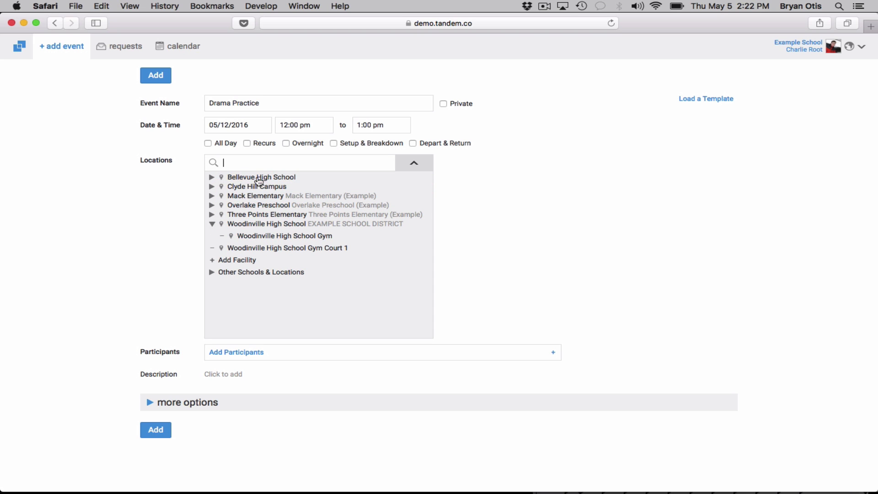
left_click(212, 178)
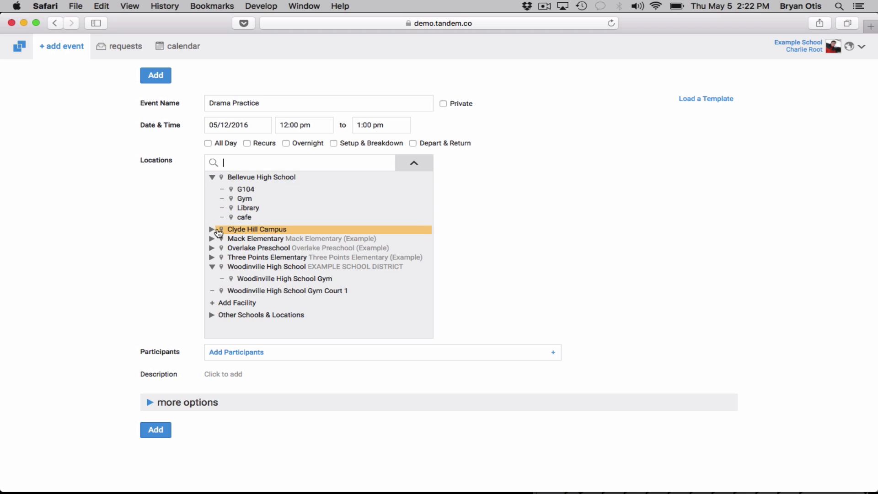
left_click(213, 180)
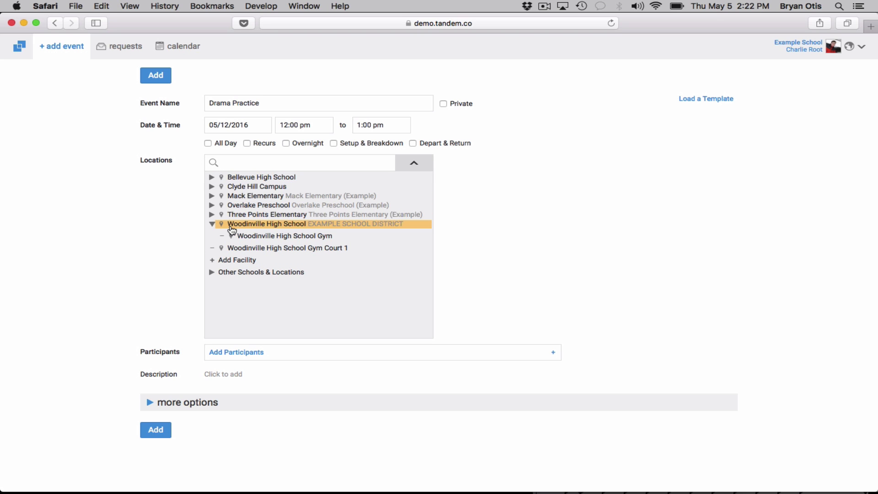
left_click(274, 236)
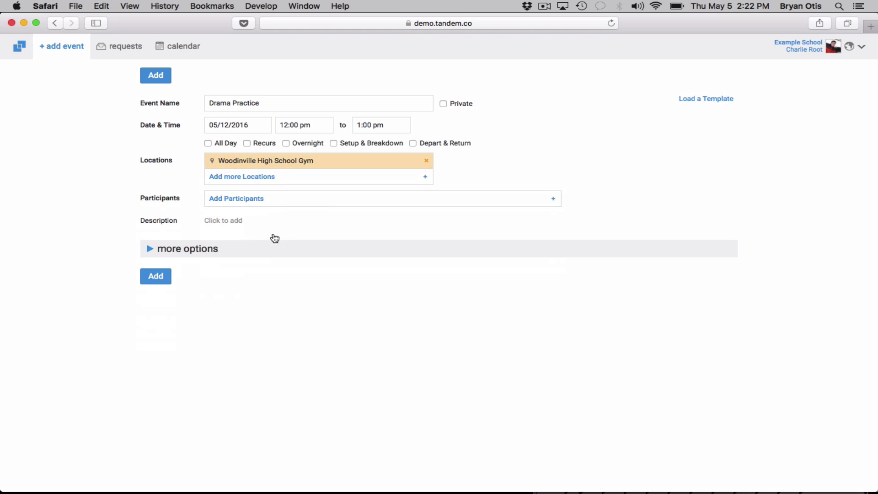
- Search the participants for drama club and add the Clyde Hill HS drama club to the event
left_click(227, 196)
type("dr")
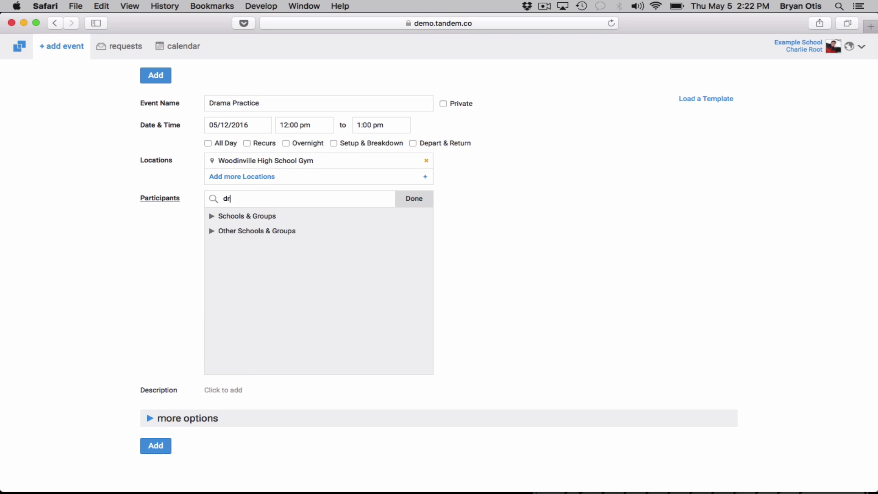
type("ama club")
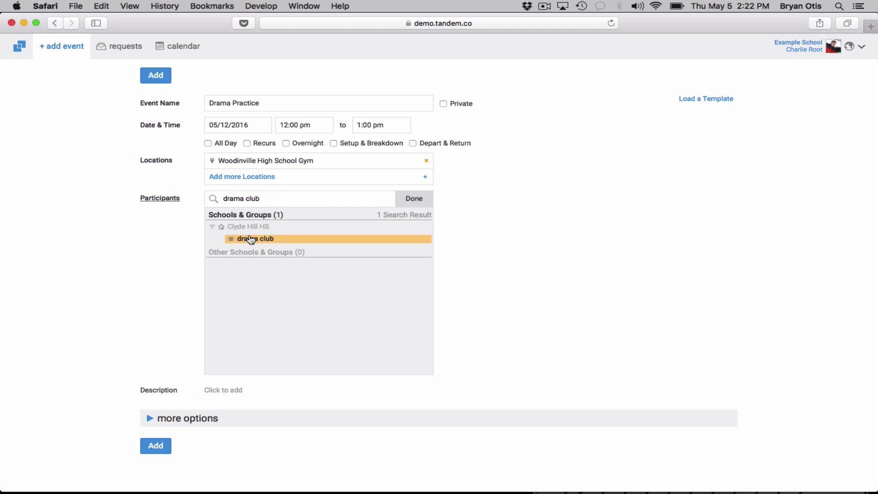
left_click(251, 239)
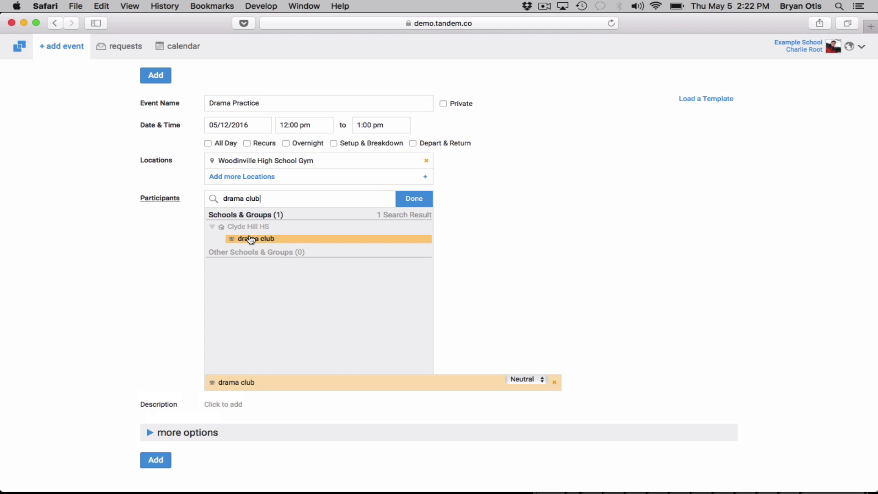
left_click(414, 198)
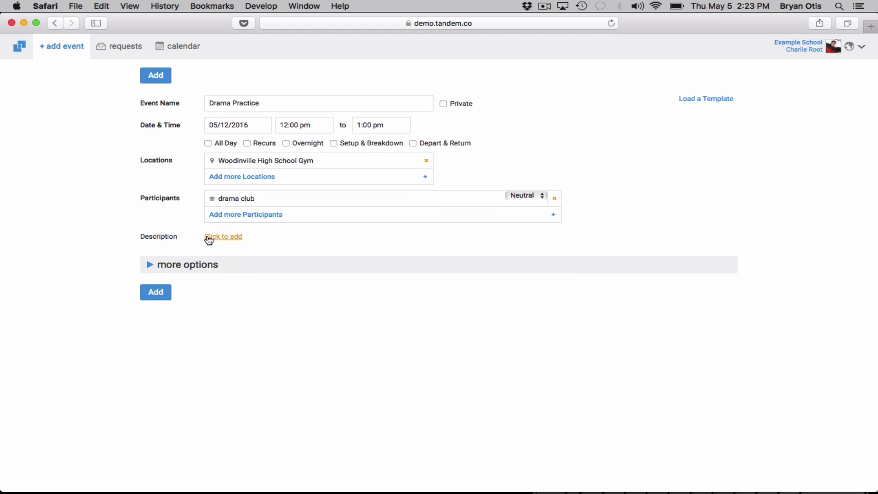
- Reveal the event's additional options and add Microphone from the Example School District as equipment with a quantity of 6
left_click(186, 268)
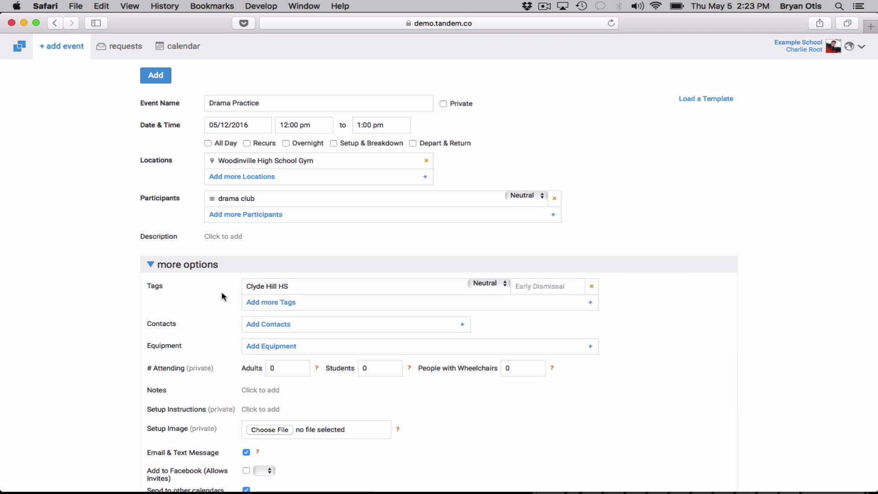
left_click(272, 348)
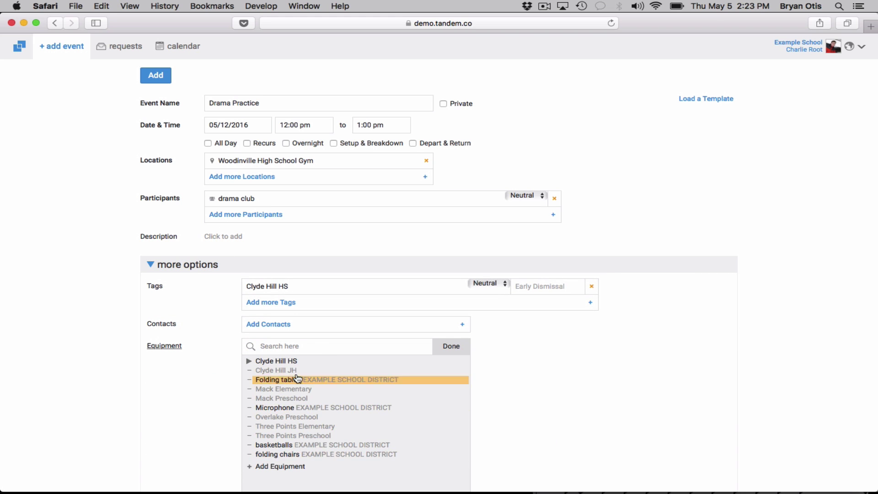
left_click(258, 407)
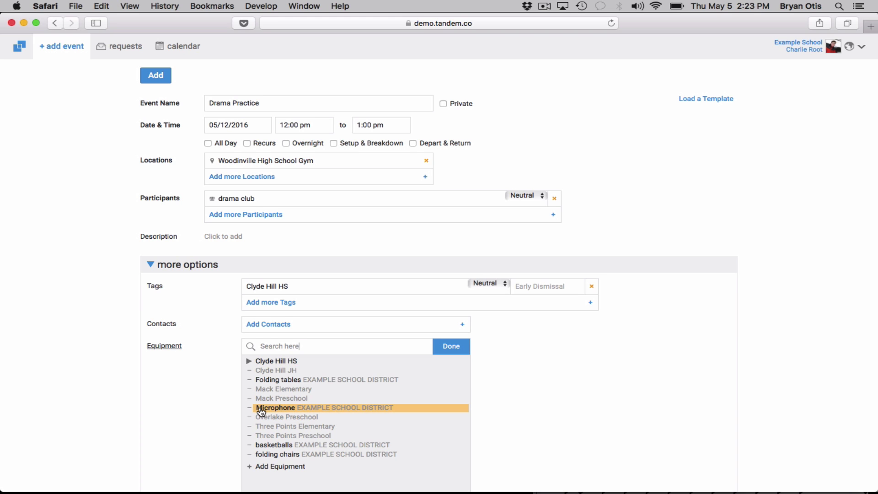
scroll(529, 362, "down", 5)
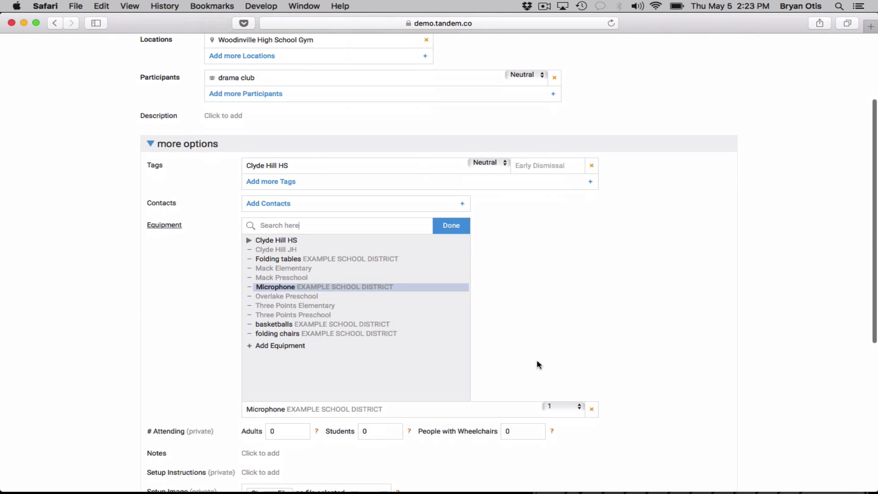
left_click(576, 410)
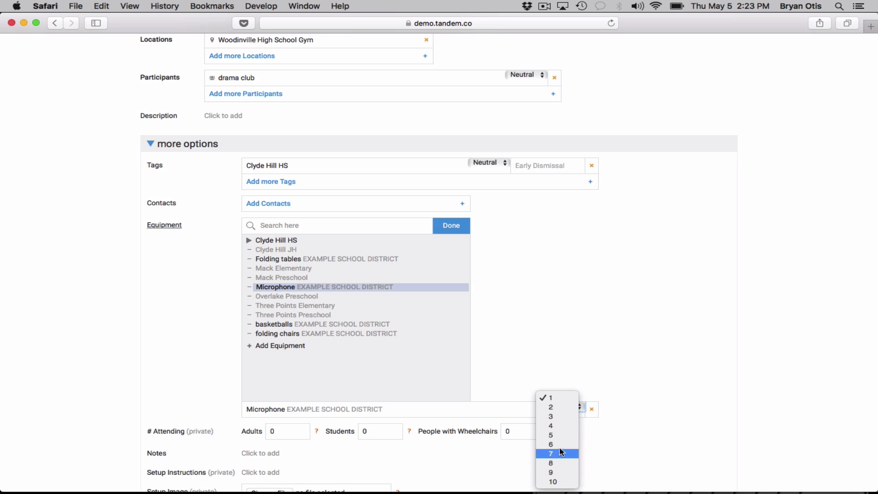
left_click(553, 444)
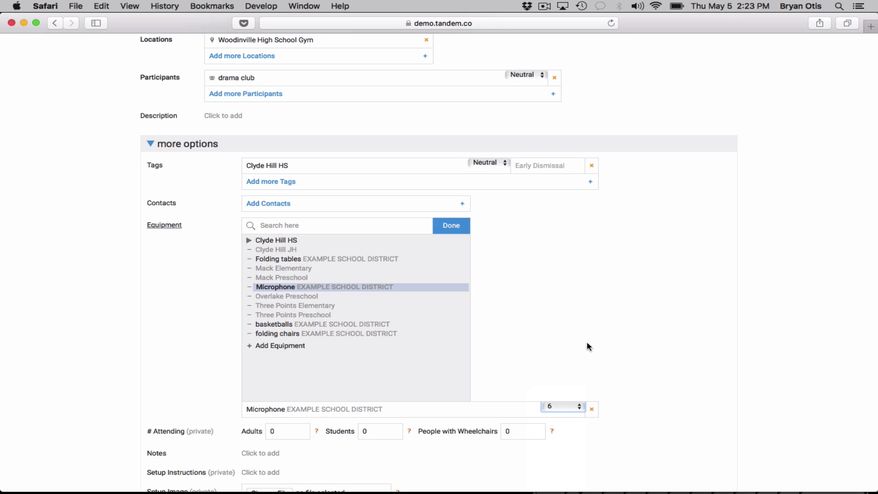
left_click(449, 226)
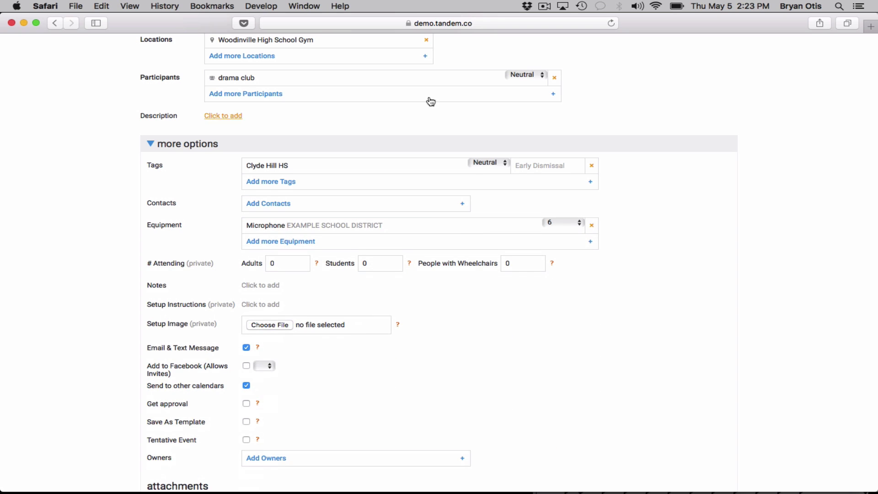
- Review the event's time and additional options, and add the Drama Practice event
scroll(55, 161, "up", 3)
scroll(55, 164, "up", 2)
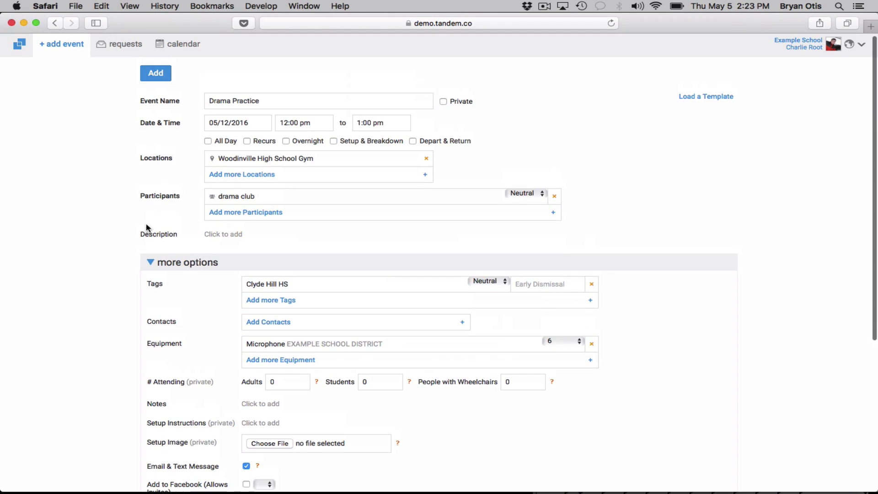
left_click(183, 263)
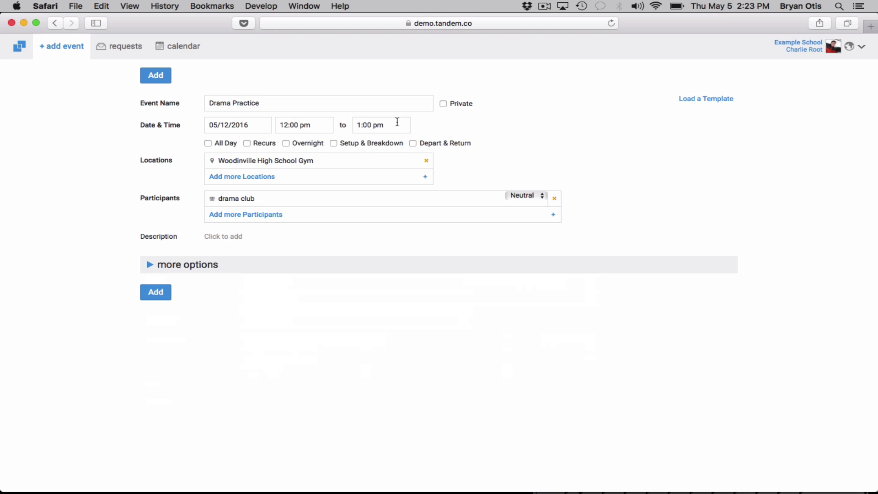
left_click(396, 122)
left_click(185, 269)
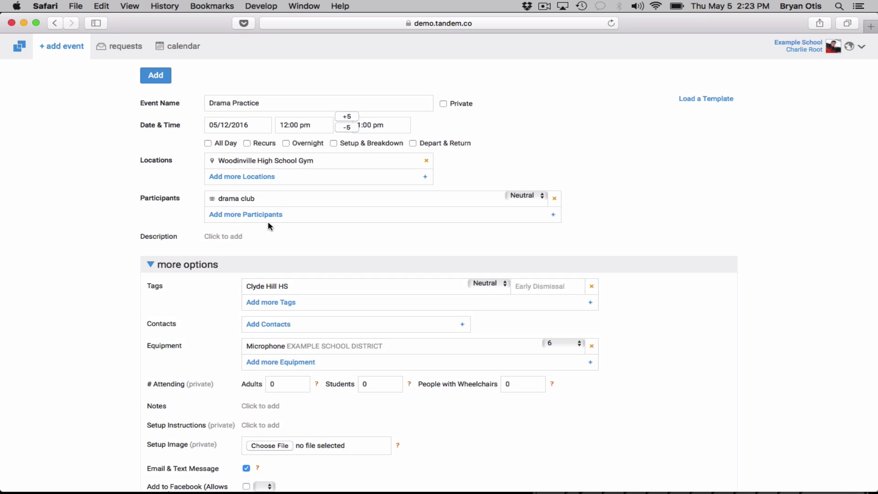
left_click(200, 267)
left_click(164, 75)
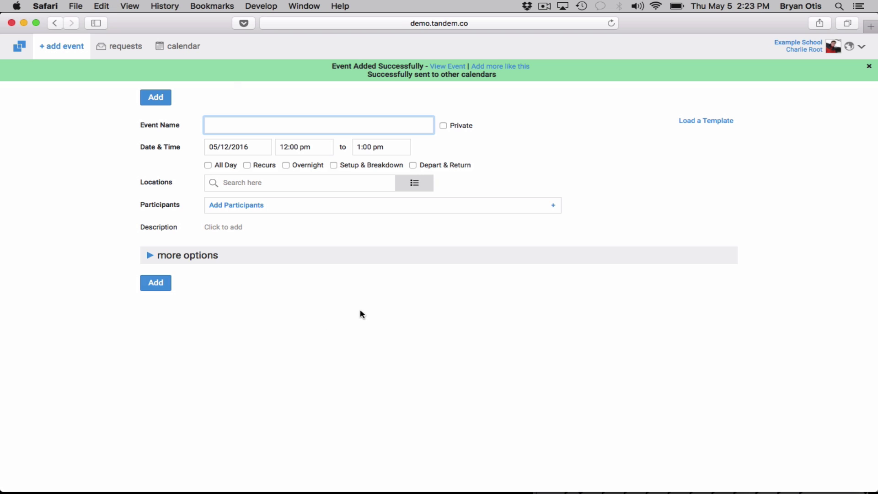
- Open the calendar and check the Drama Practice entry on May 12
left_click(192, 52)
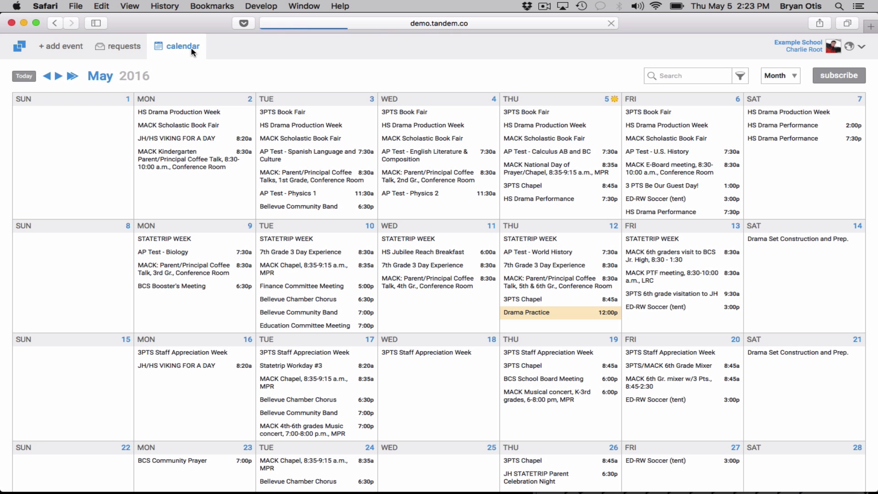
mouse_move(531, 316)
mouse_move(565, 319)
- Try to schedule a new event named Basketball Practice on 05/12/2016 at Woodinville High School Gym under Woodinville High School
left_click(56, 50)
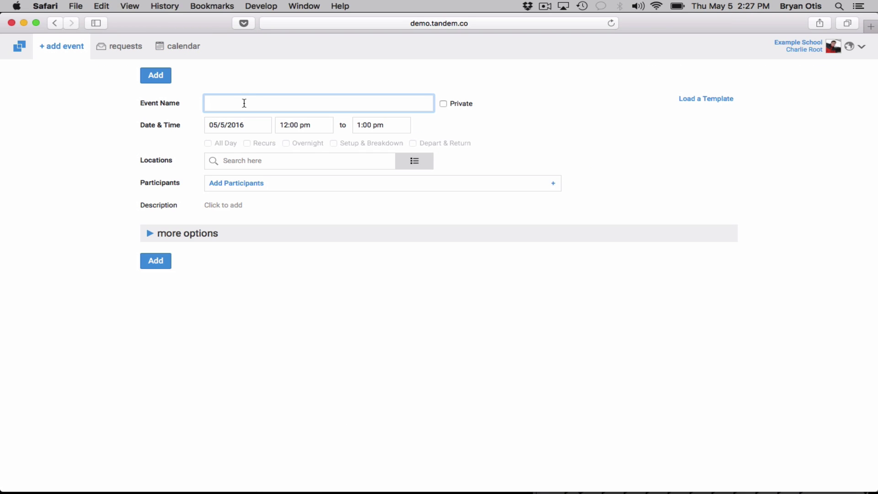
type("Basketball Practic")
left_click(251, 124)
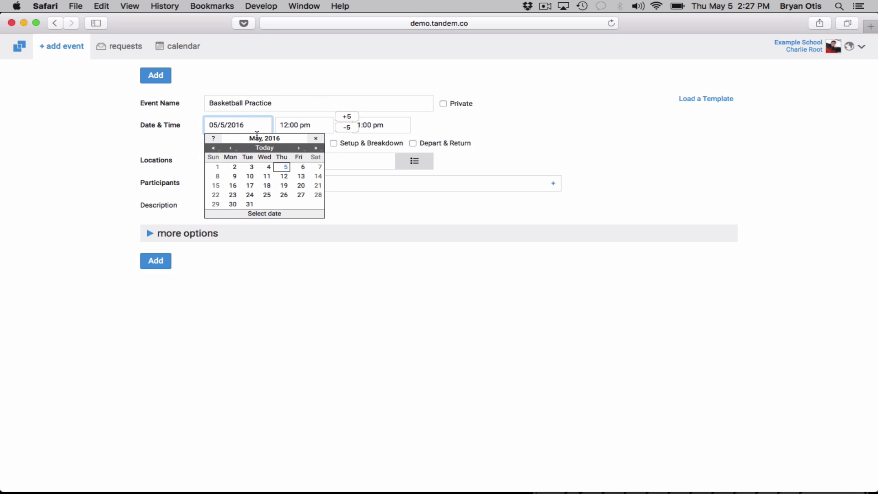
left_click(284, 176)
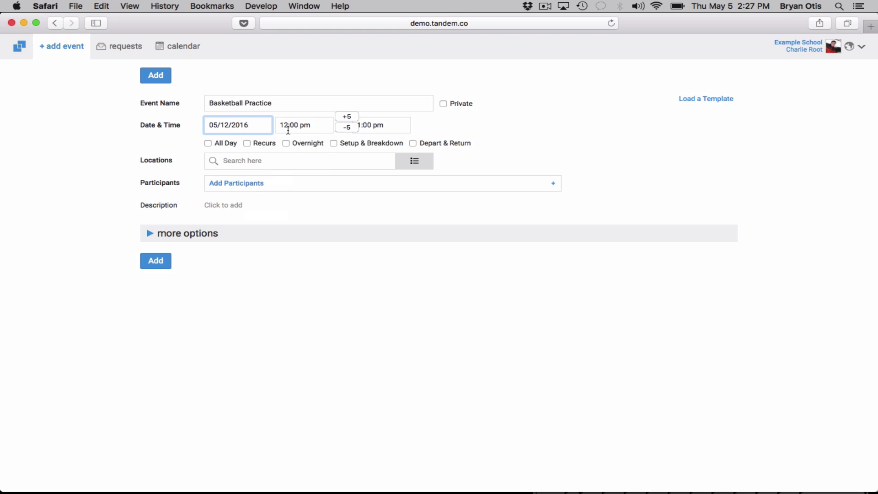
left_click(426, 164)
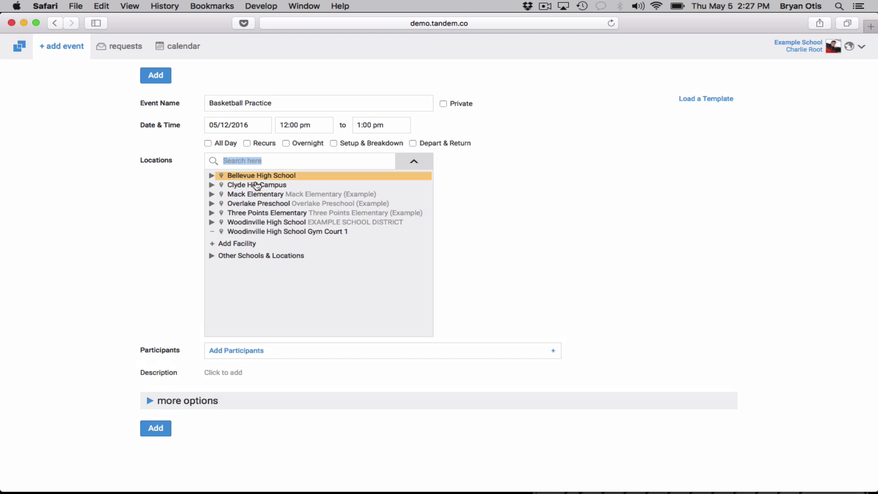
left_click(212, 222)
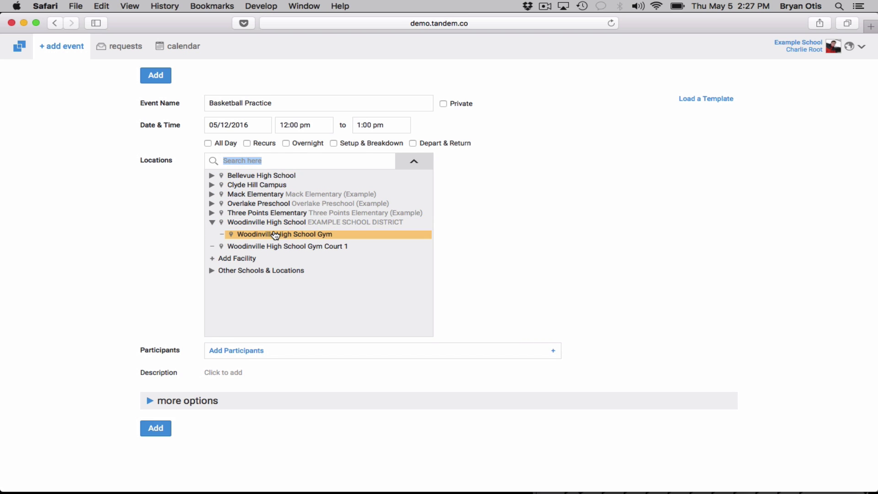
left_click(275, 235)
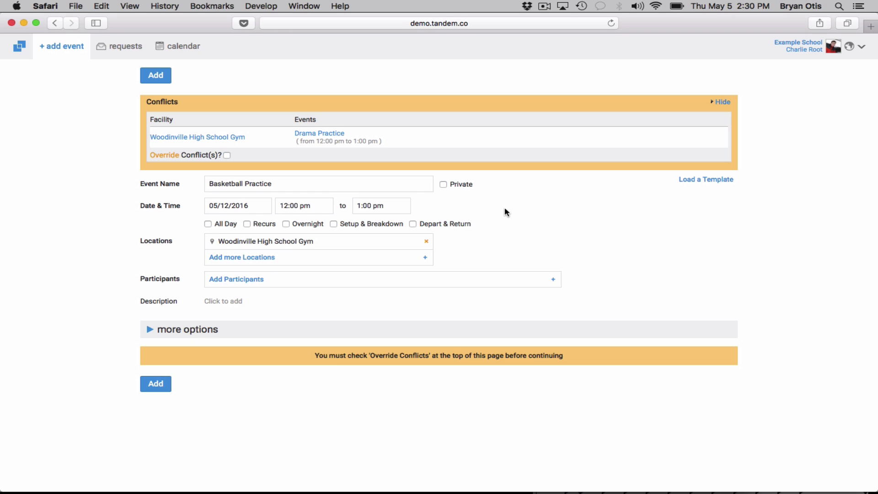
- Look through the organization's management categories and open the setup guide
left_click(807, 50)
left_click(795, 92)
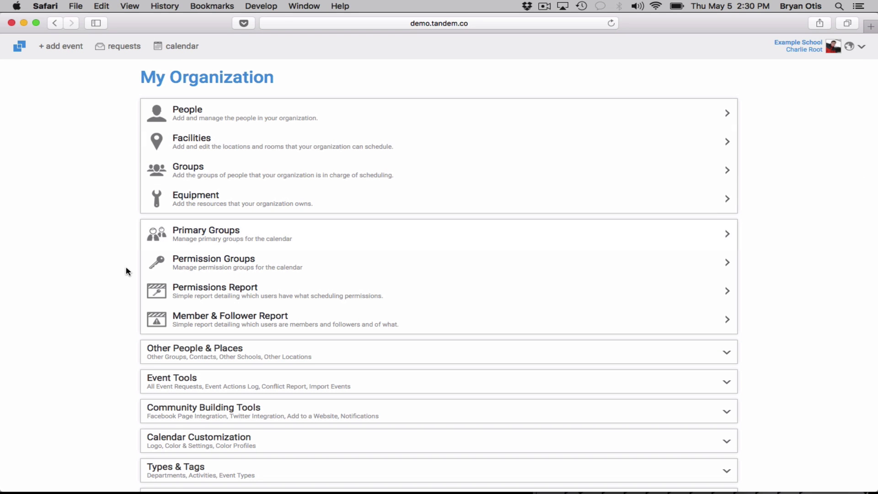
scroll(105, 329, "down", 2)
scroll(105, 330, "down", 3)
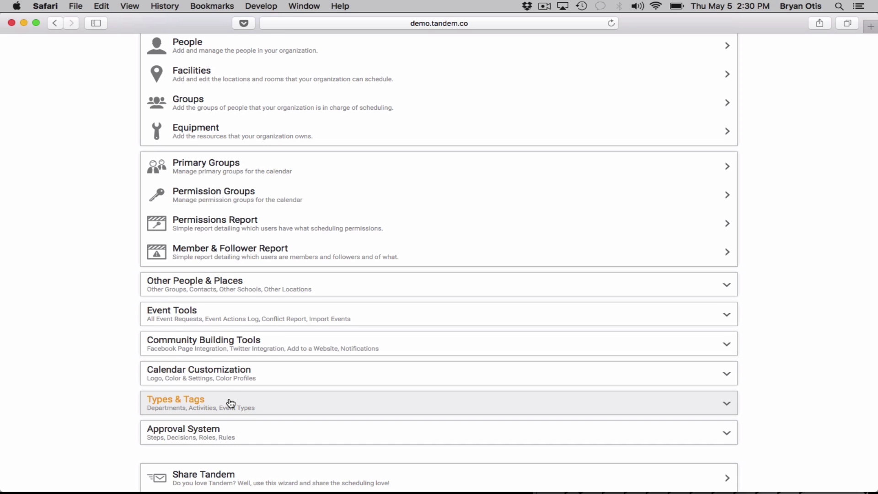
scroll(439, 360, "up", 3)
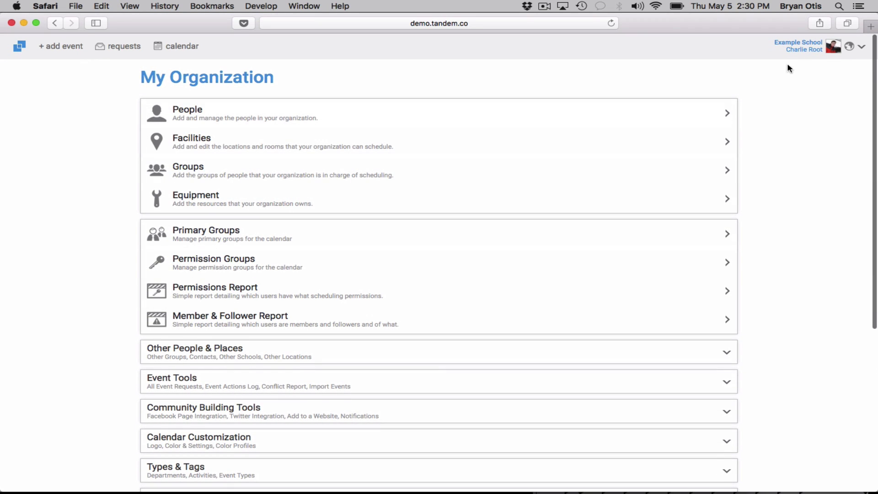
left_click(800, 55)
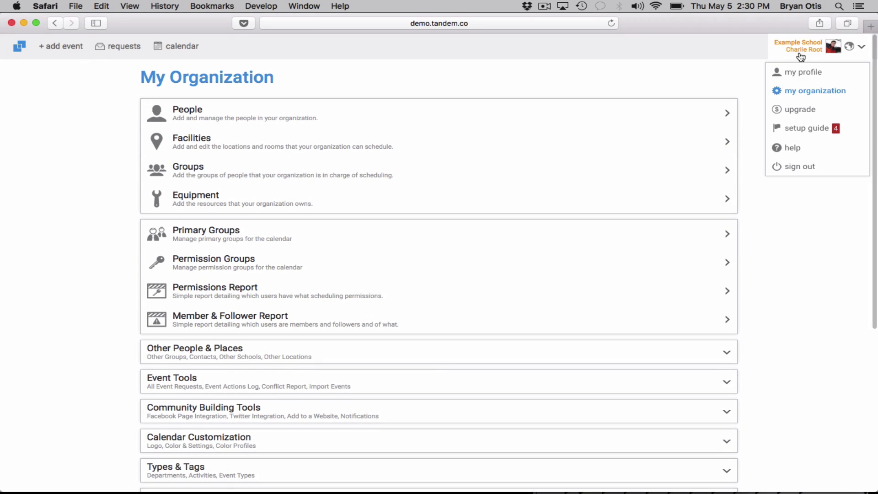
left_click(785, 130)
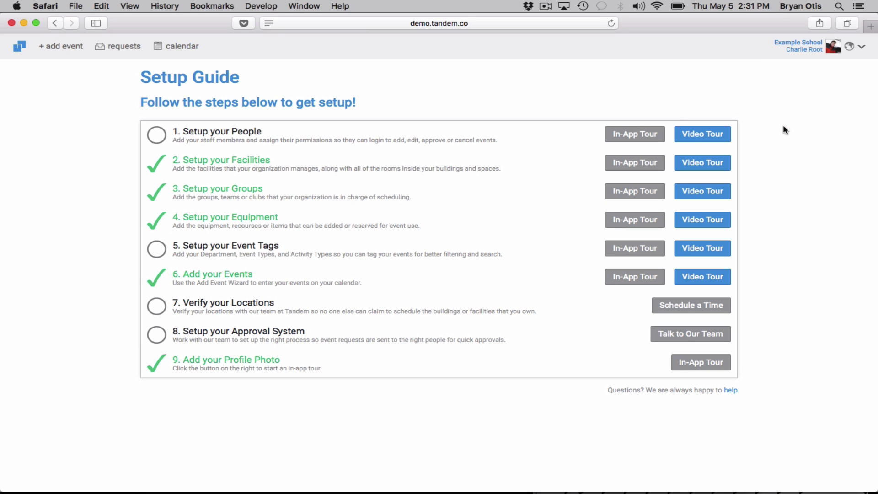